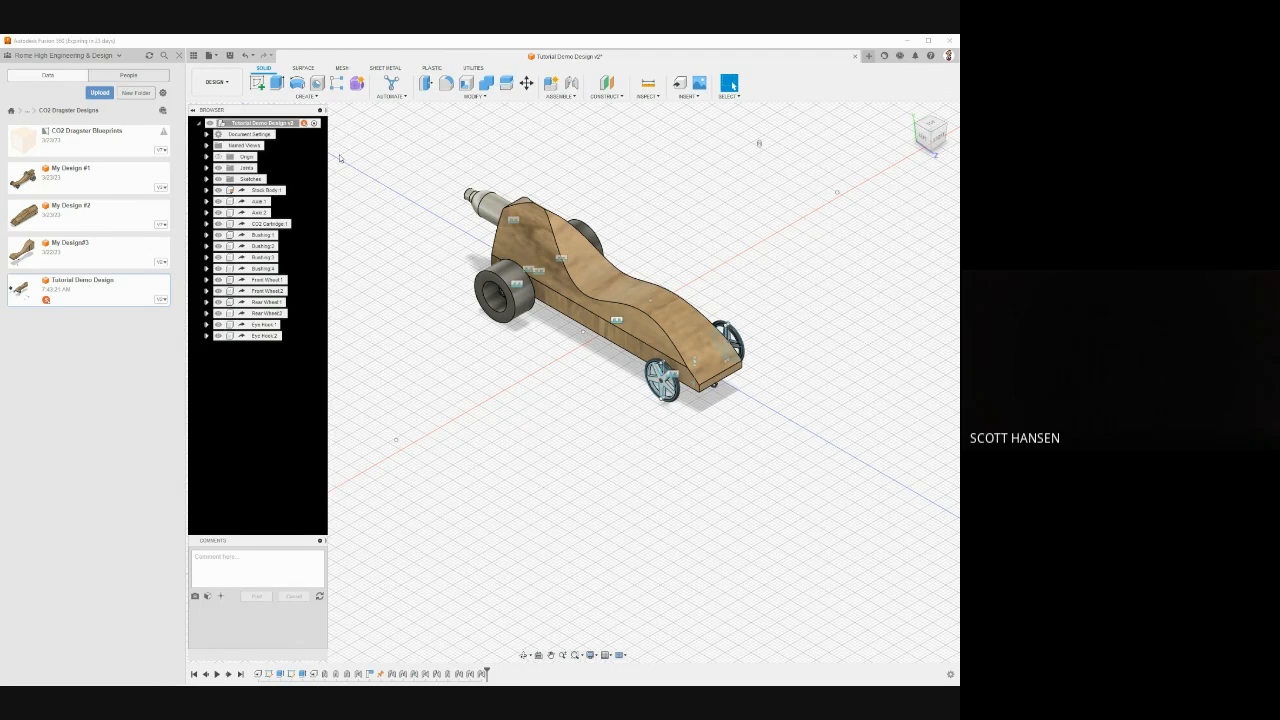
# - Create a new drawing from the full assembly of the design on an A (11in x 8.5in) sheet
pyautogui.click(217, 82)
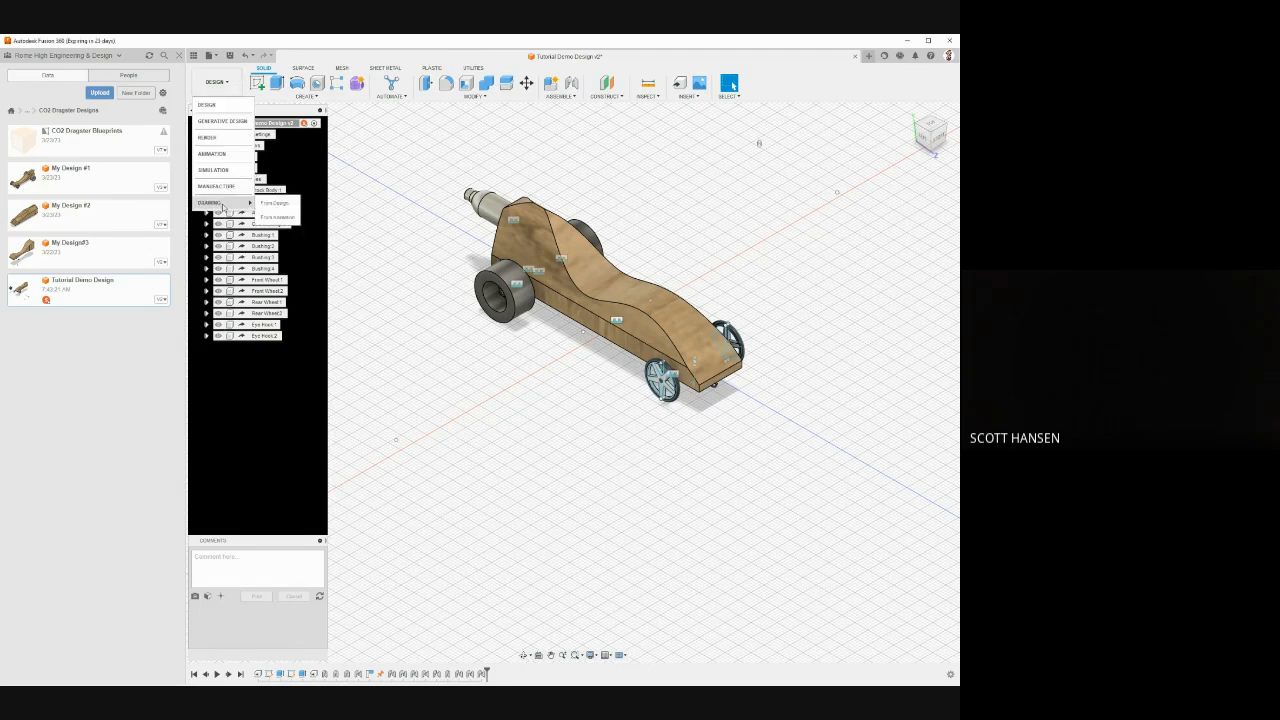
pyautogui.click(275, 207)
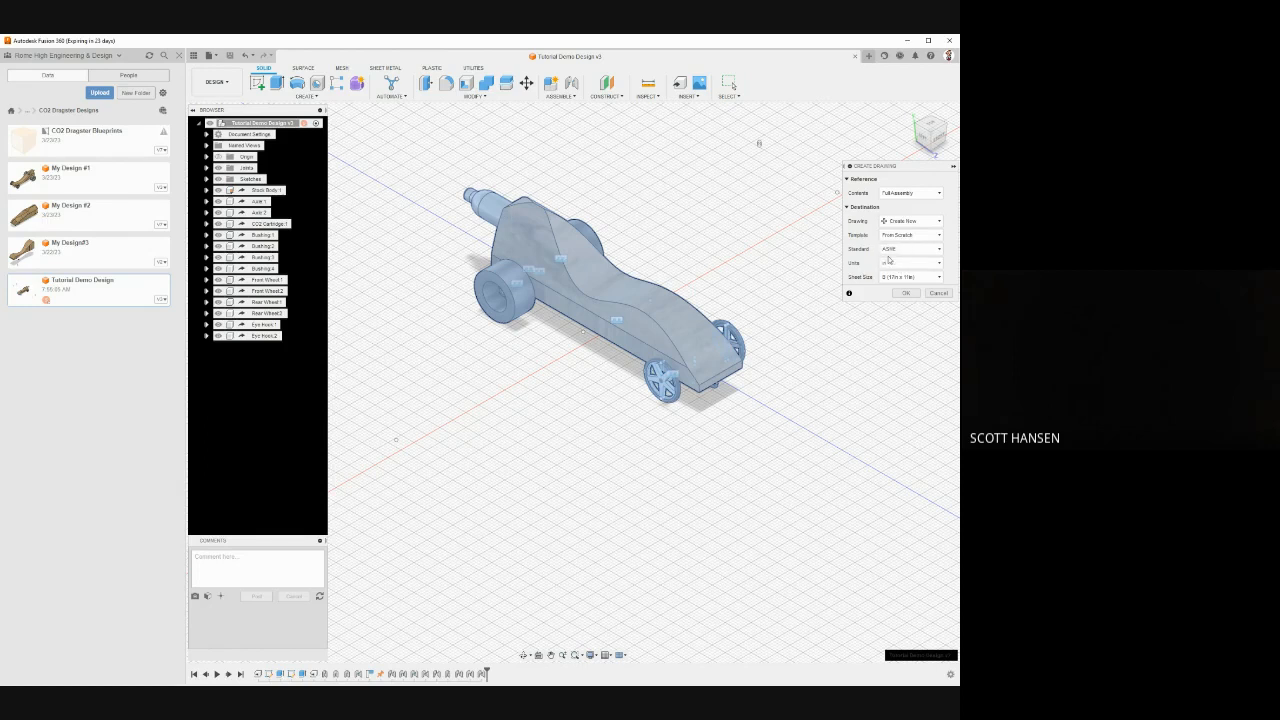
pyautogui.click(905, 277)
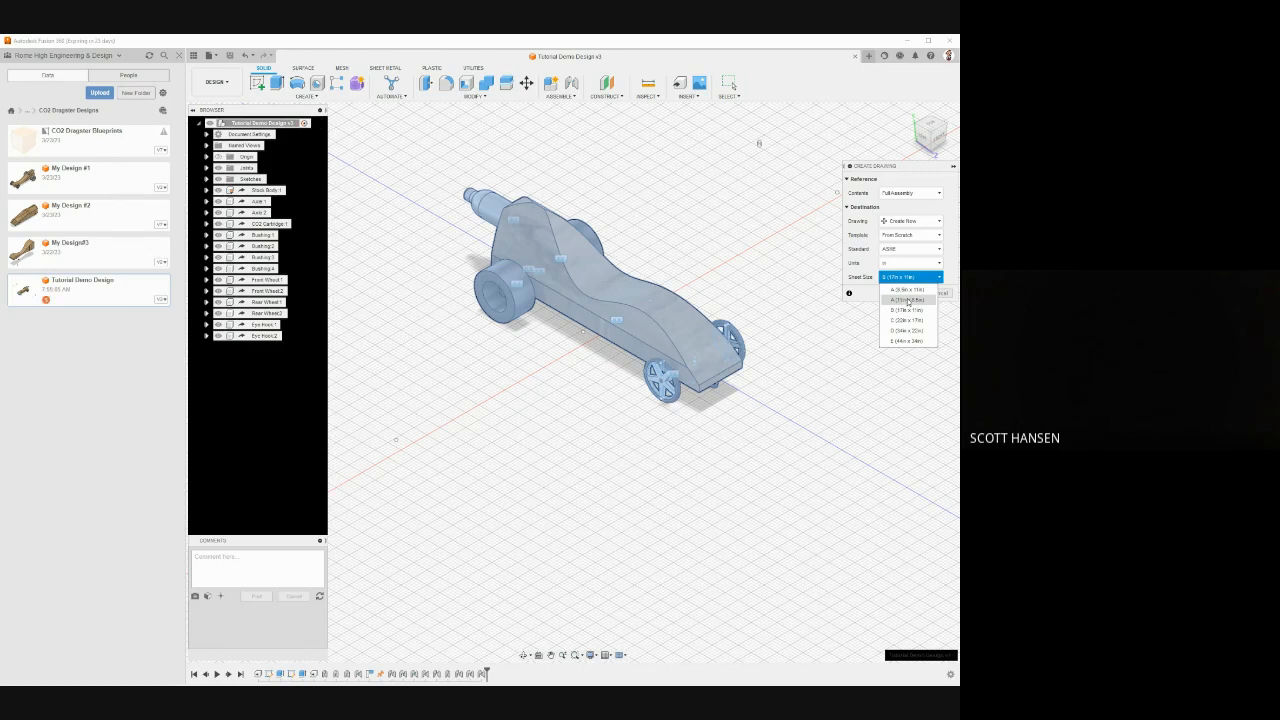
pyautogui.click(908, 300)
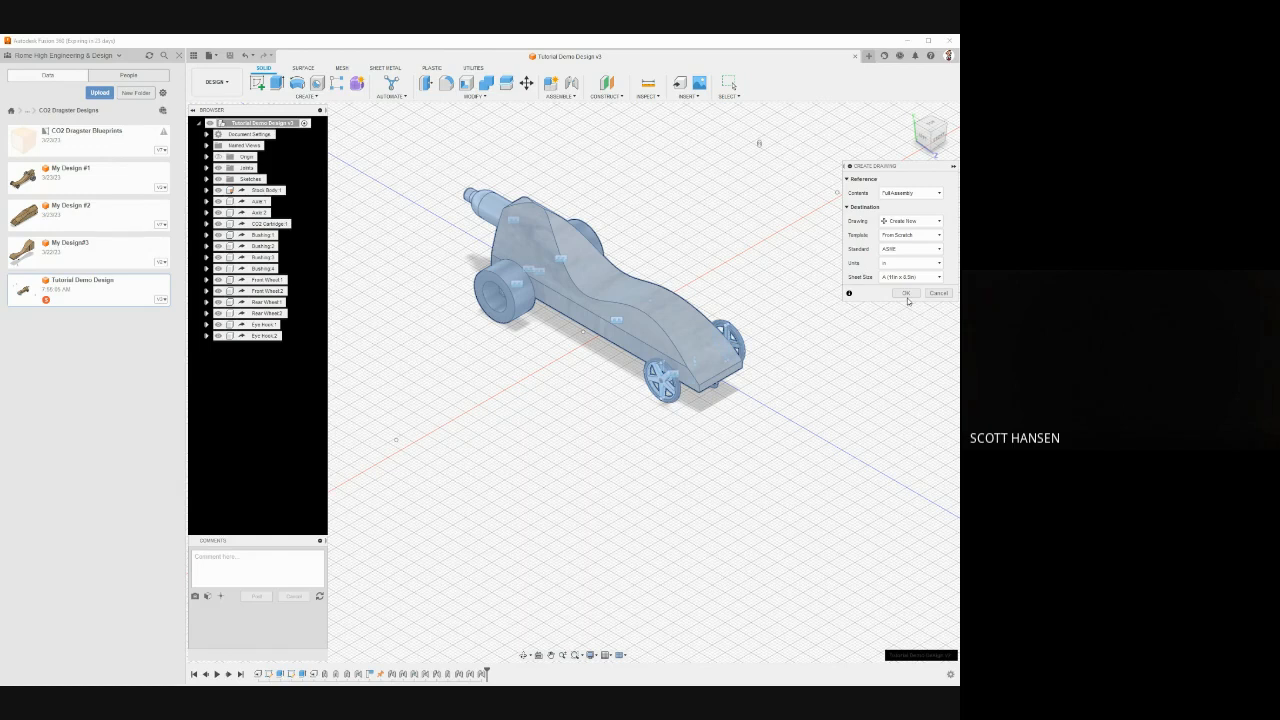
pyautogui.click(906, 294)
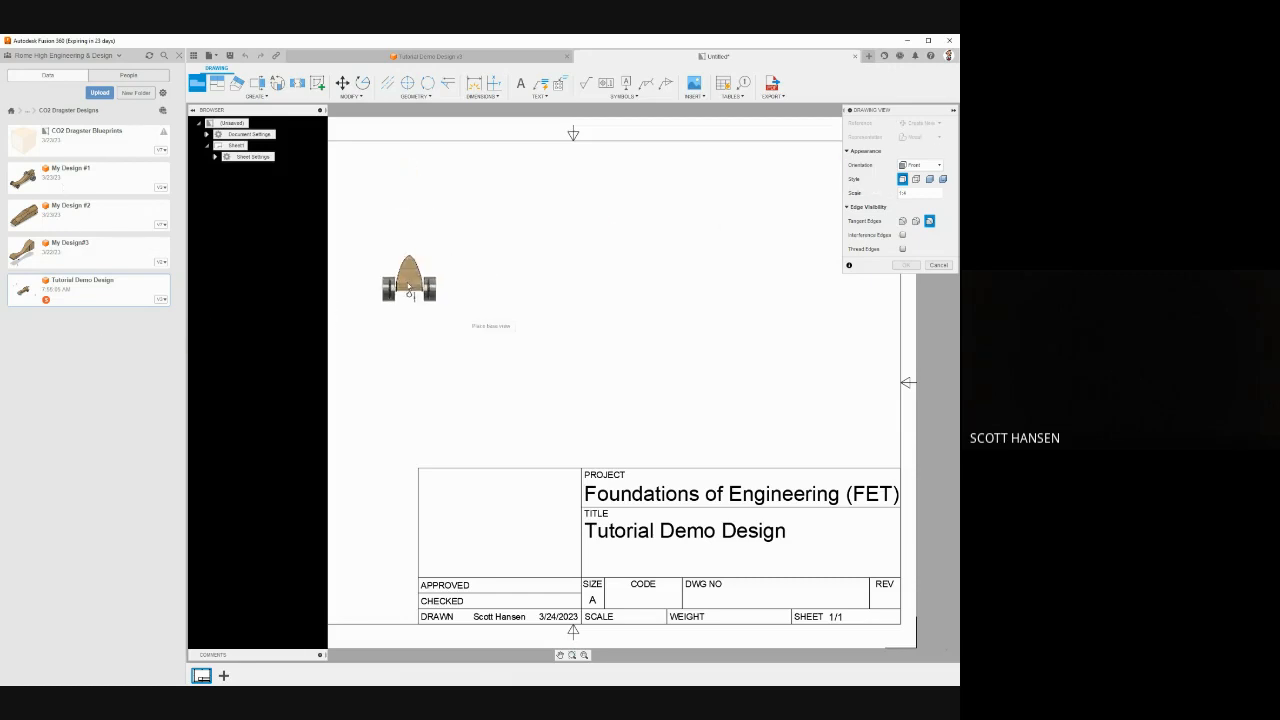
# - Place an isometric base view of the car at 1:2 scale on the sheet, with its nose facing lower left
pyautogui.click(918, 165)
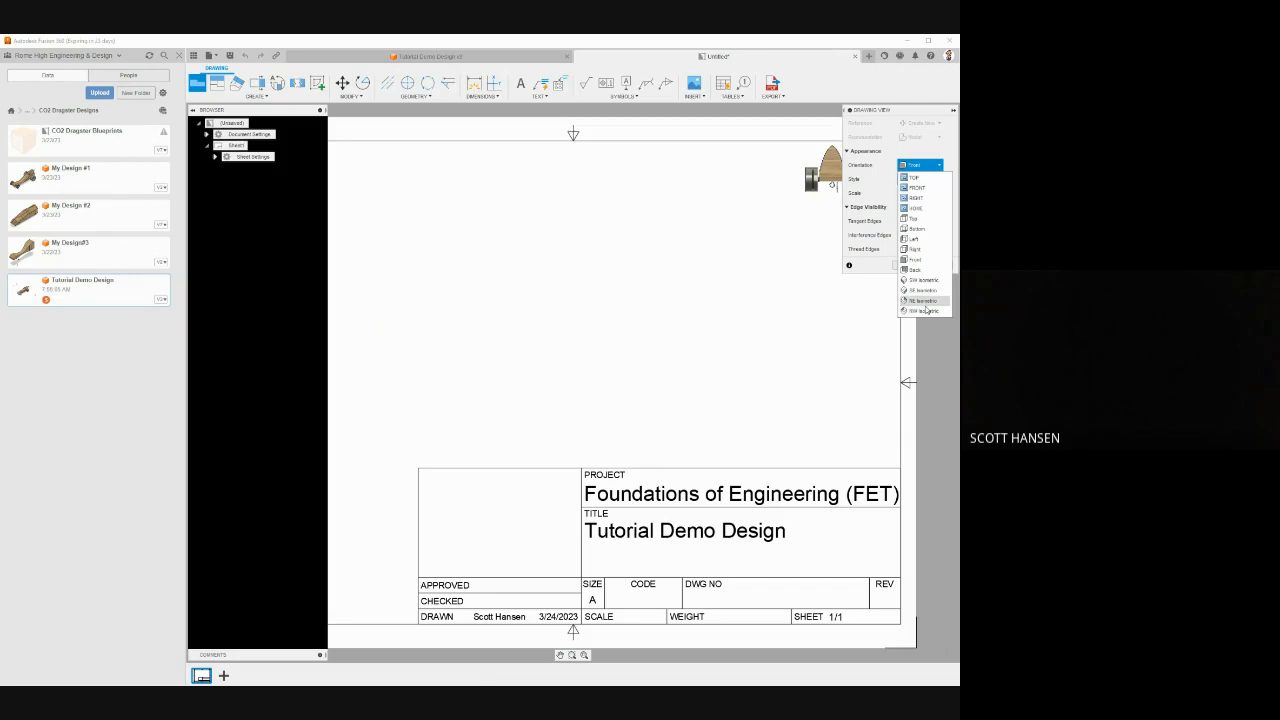
pyautogui.click(921, 291)
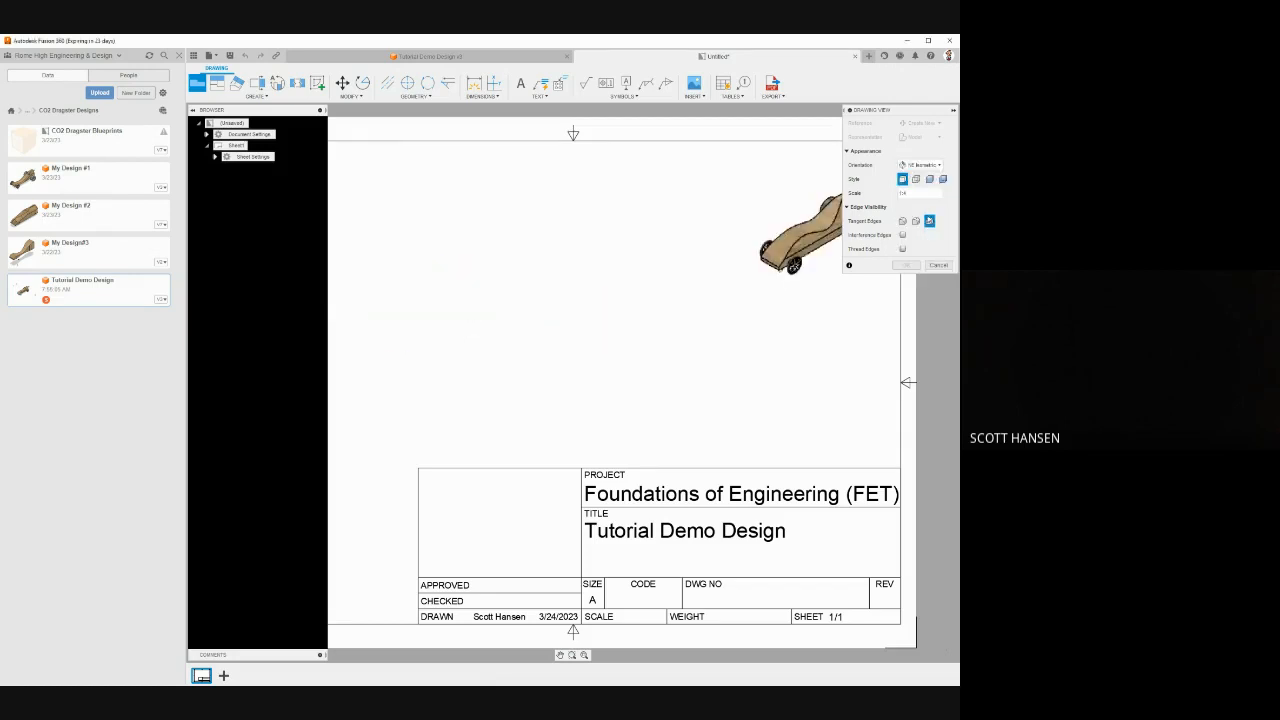
pyautogui.click(907, 193)
pyautogui.click(951, 197)
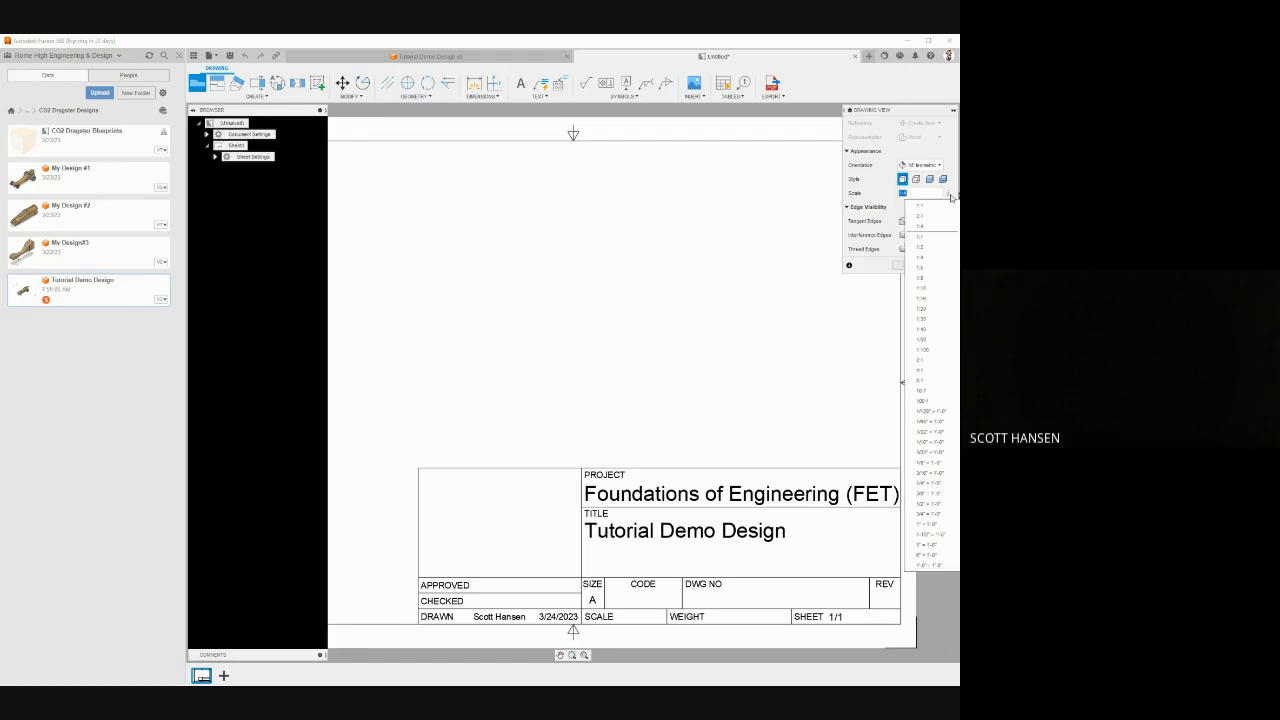
pyautogui.click(932, 251)
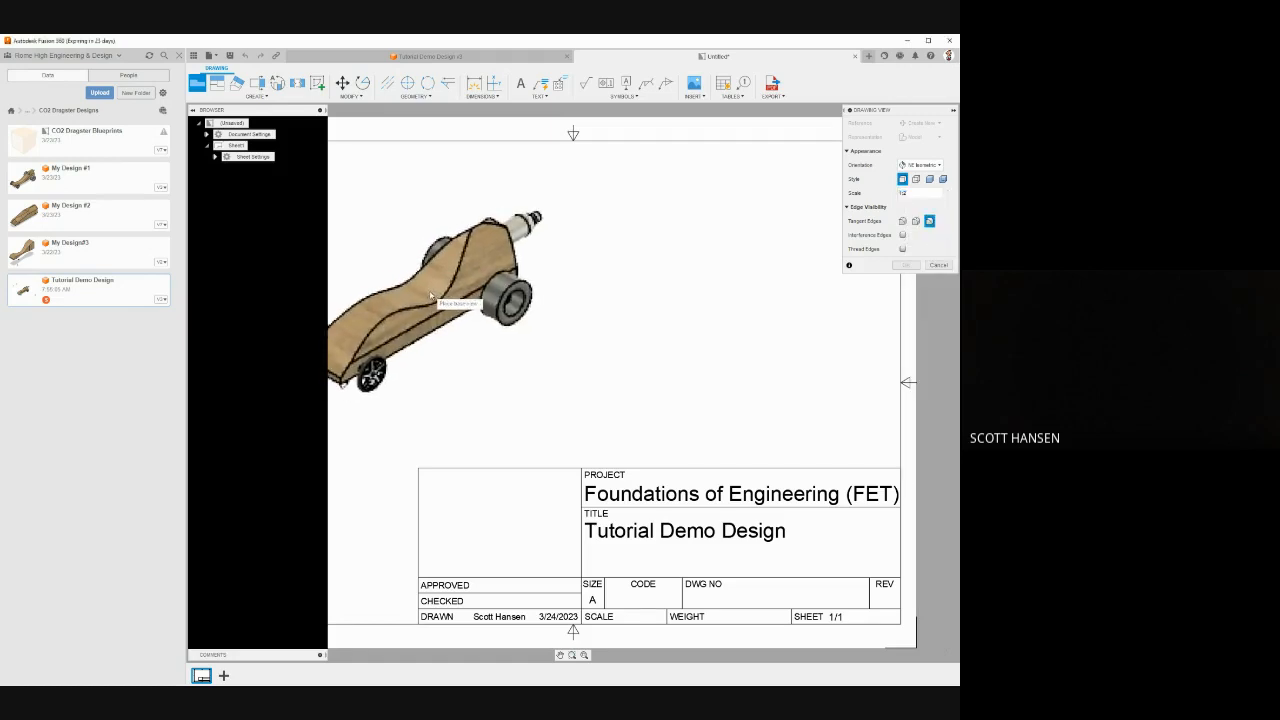
pyautogui.click(430, 296)
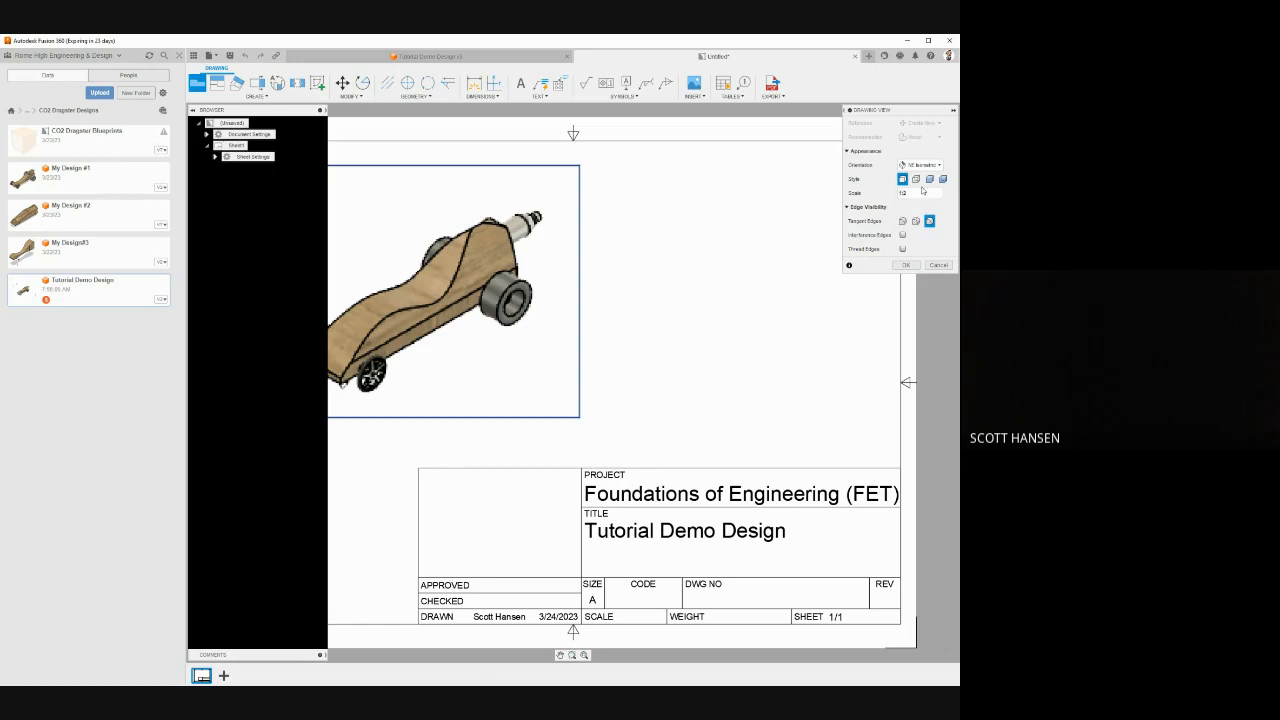
pyautogui.click(906, 265)
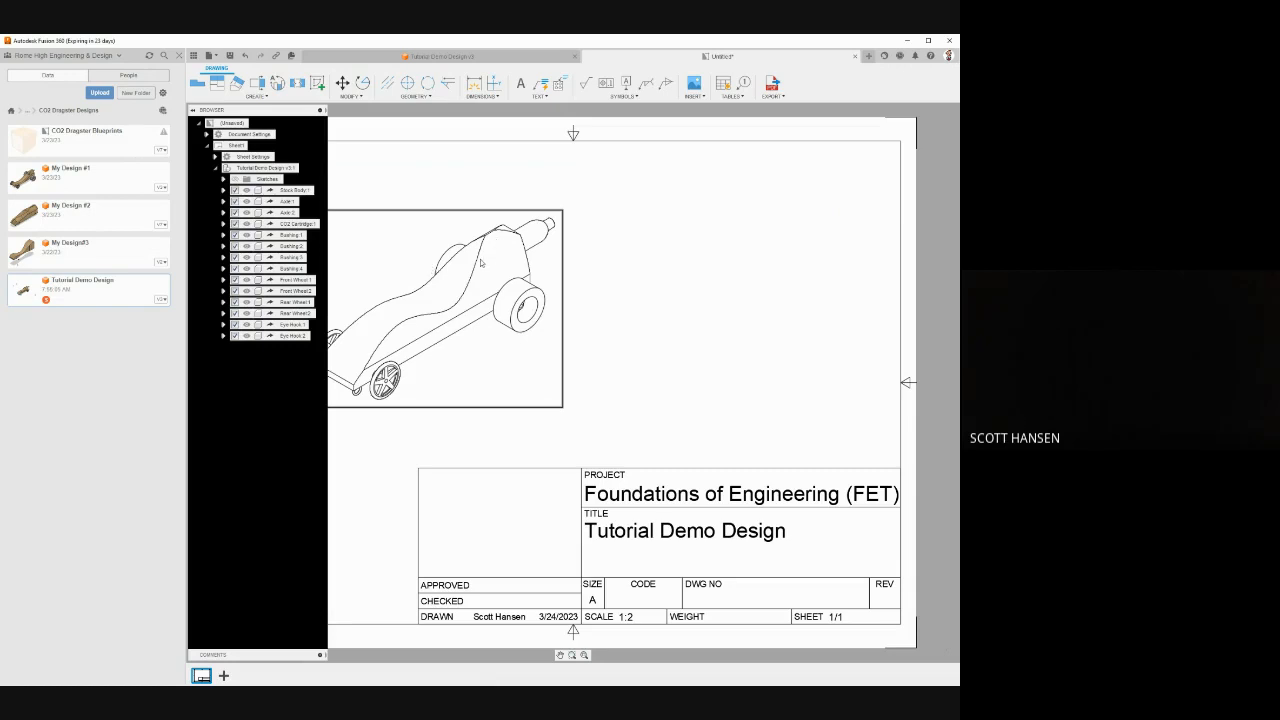
# - Insert a parts list with balloons for the car view near the sheet's upper-right corner
pyautogui.click(736, 96)
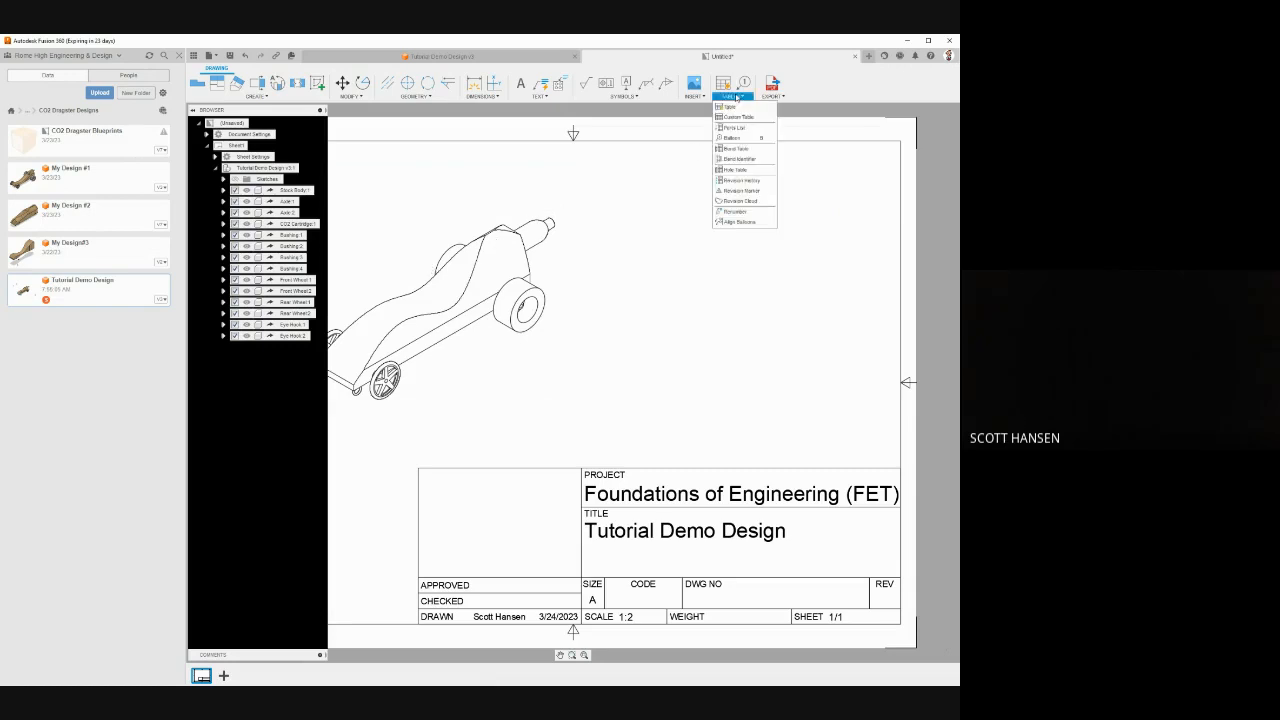
pyautogui.click(742, 127)
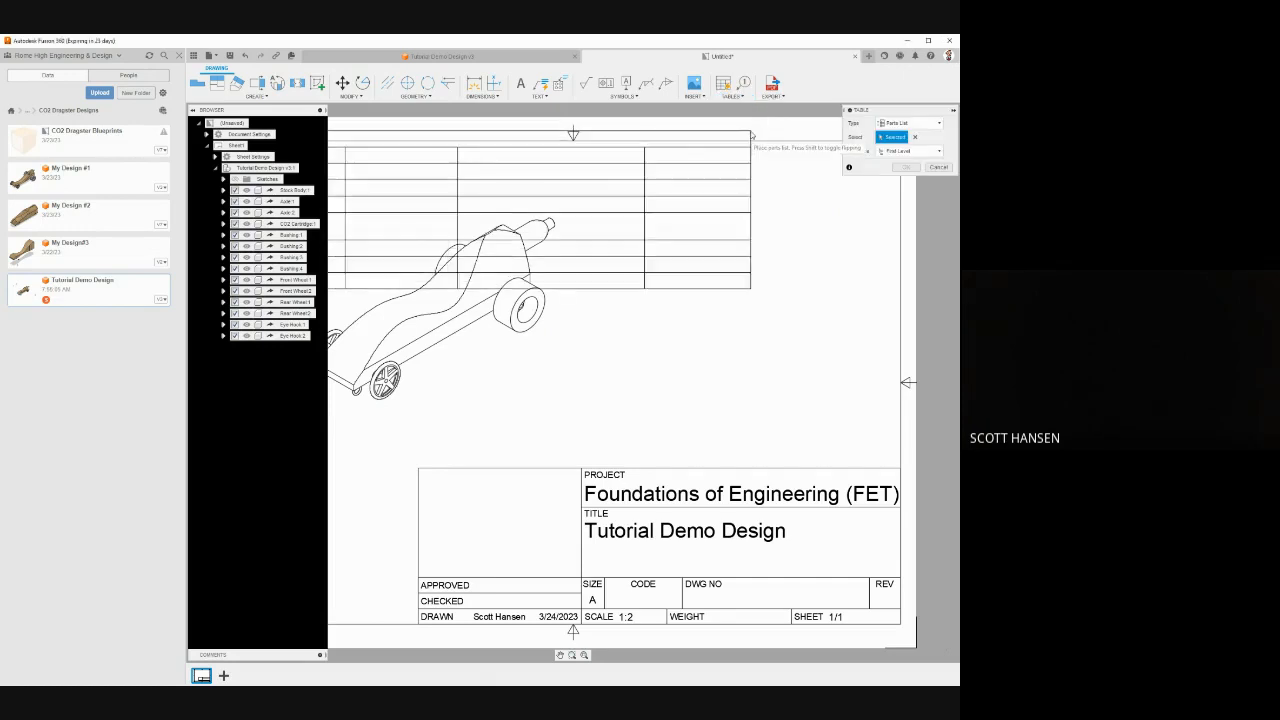
pyautogui.click(800, 171)
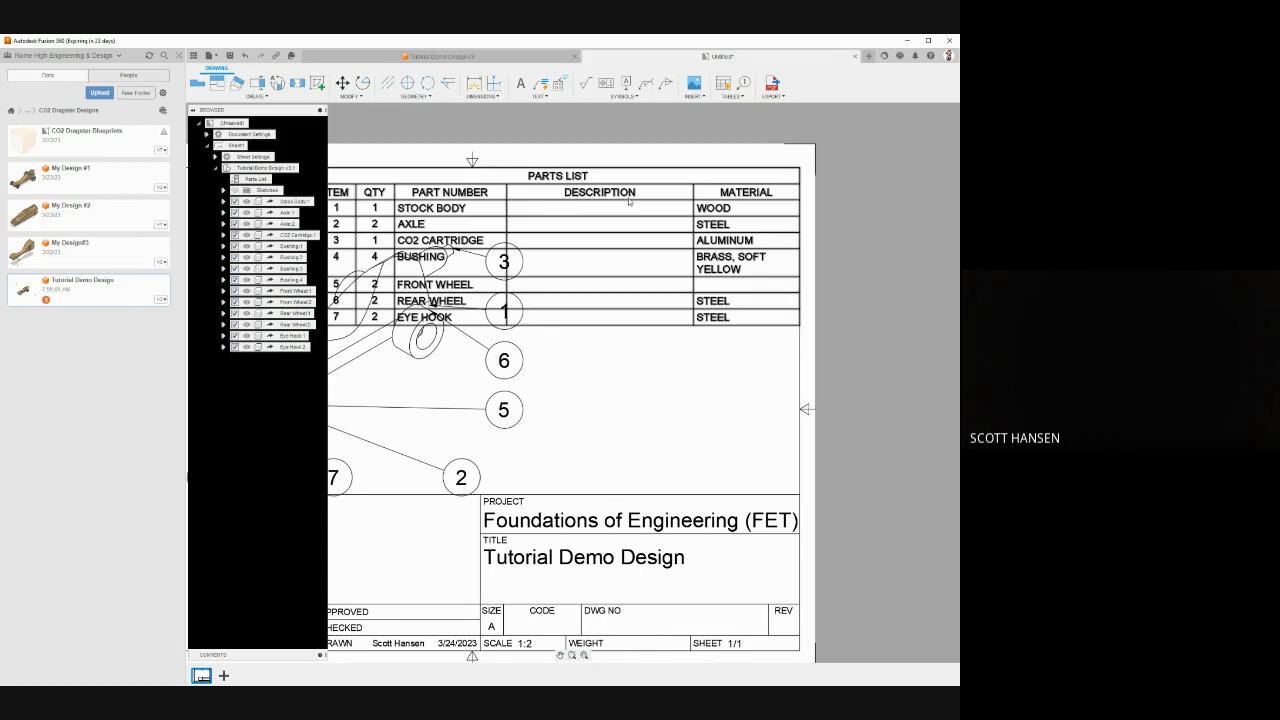
# - Set the parts list's structure to All Level and remove its Material and Description columns
pyautogui.scroll(-1, 535, 218)
pyautogui.scroll(-1, 535, 218)
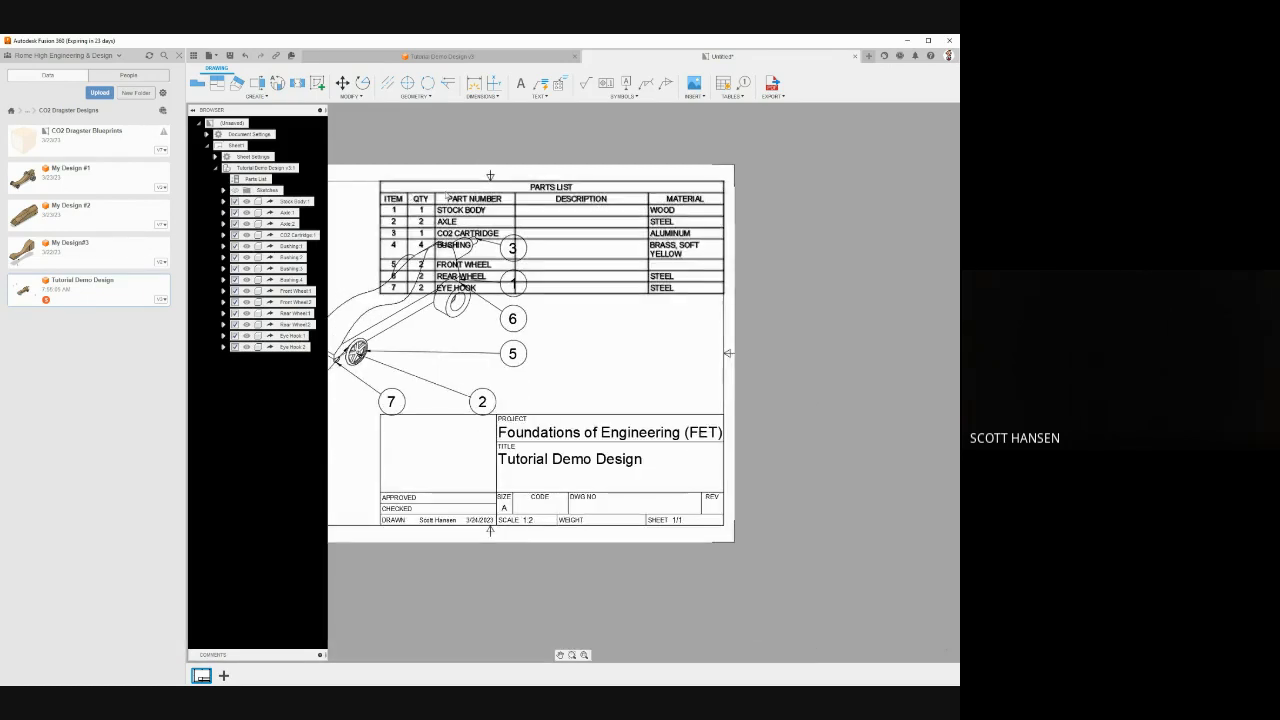
pyautogui.doubleClick(557, 218)
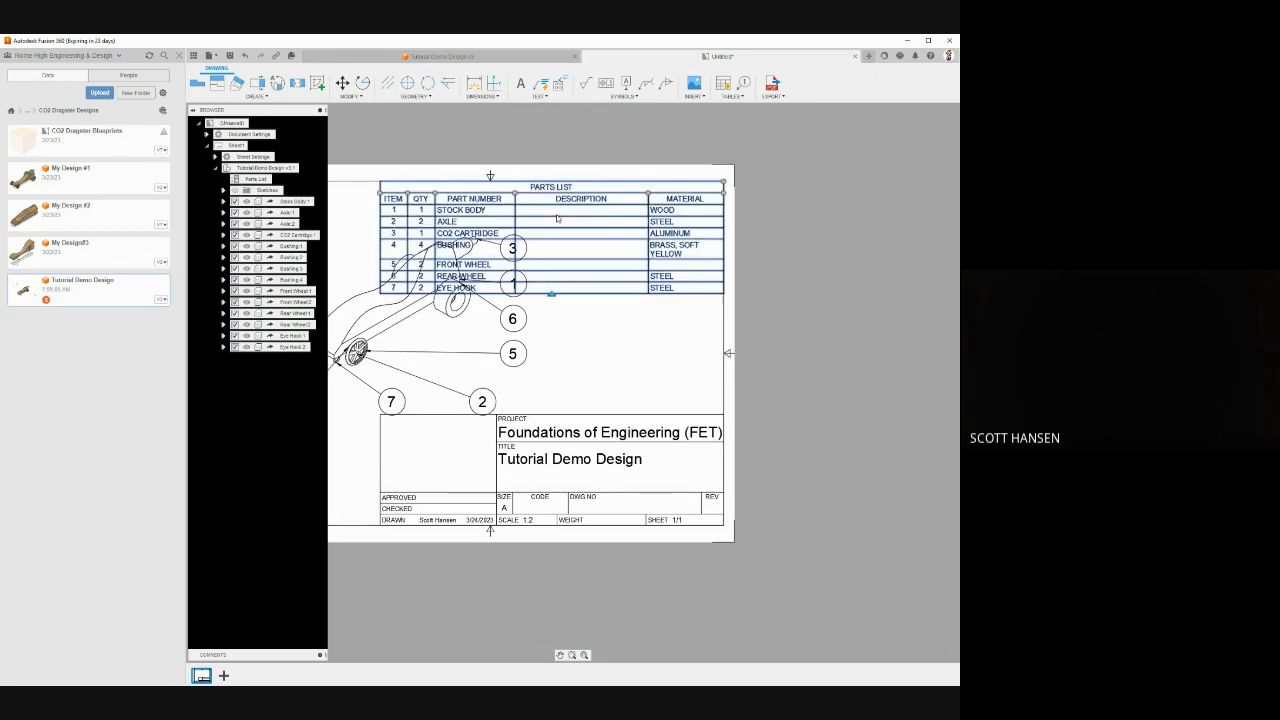
pyautogui.click(895, 121)
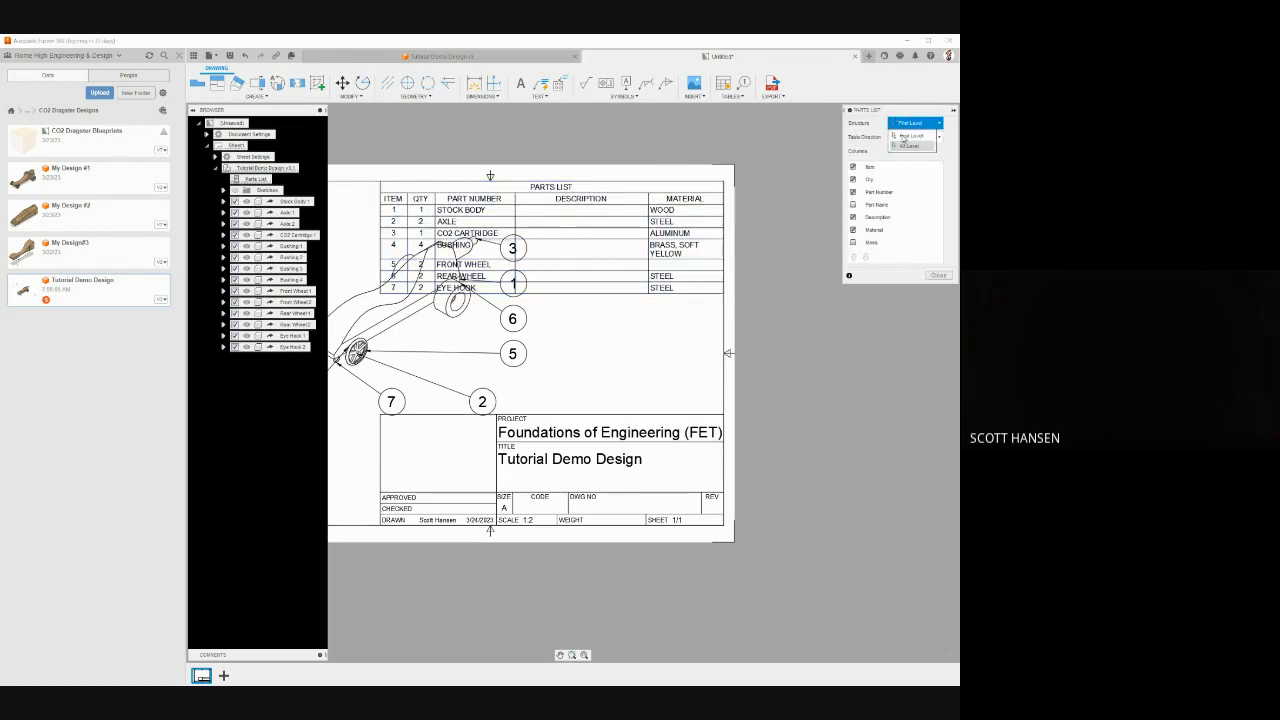
pyautogui.click(904, 147)
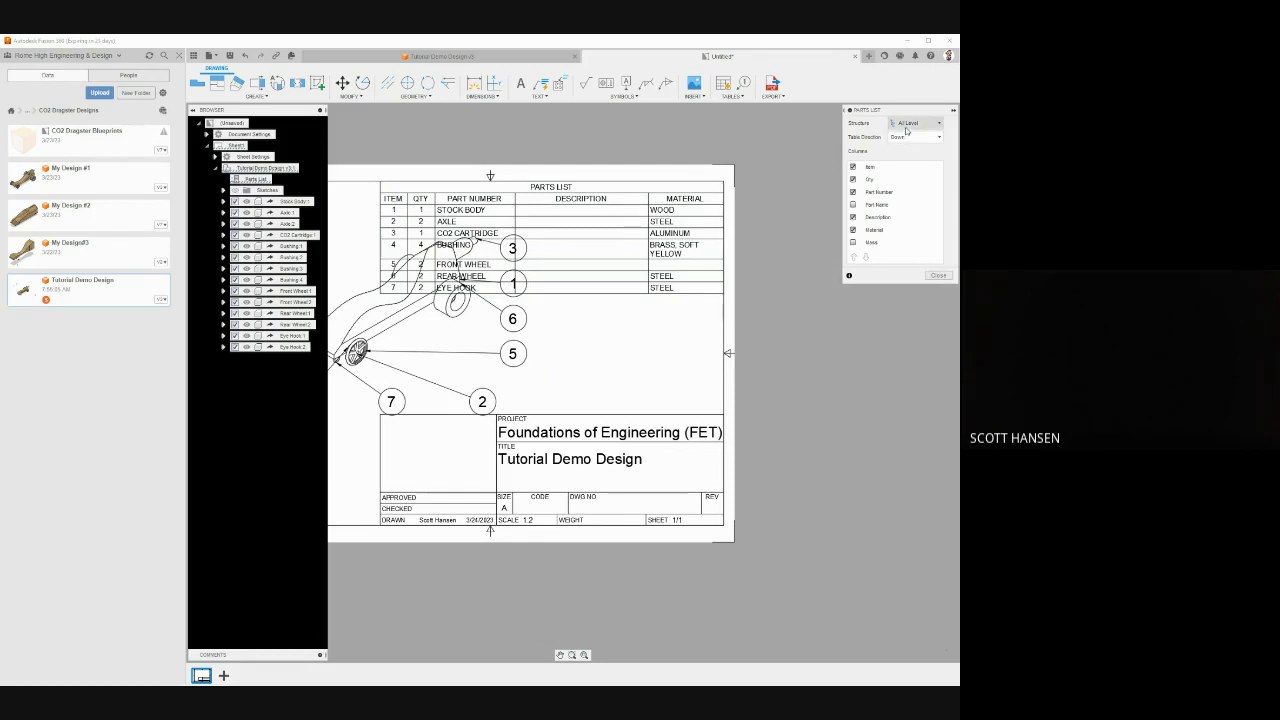
pyautogui.click(909, 123)
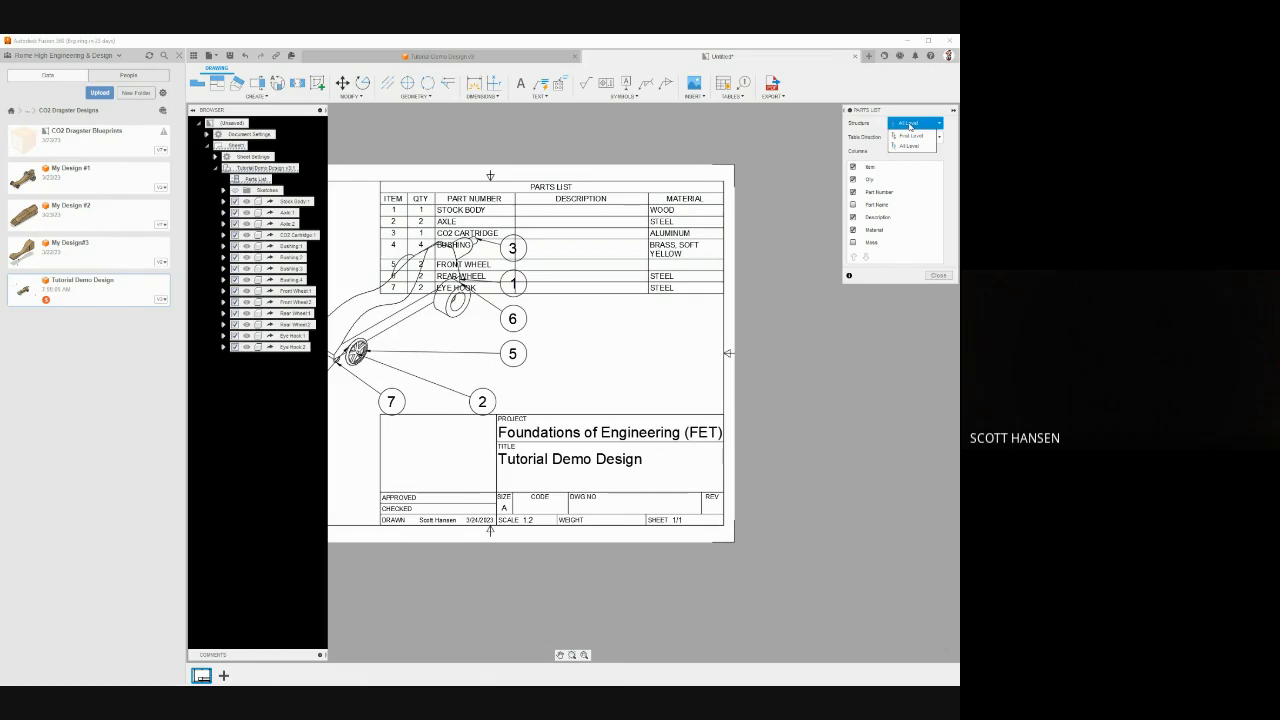
pyautogui.click(905, 136)
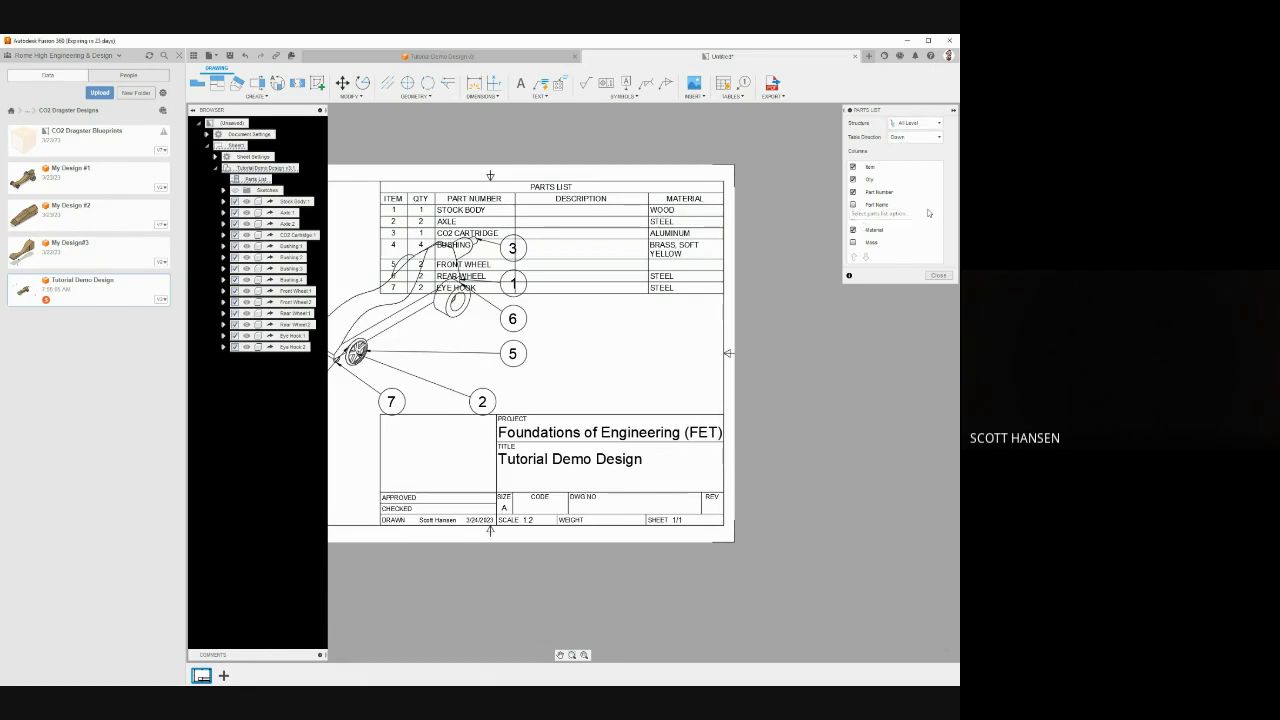
pyautogui.click(855, 229)
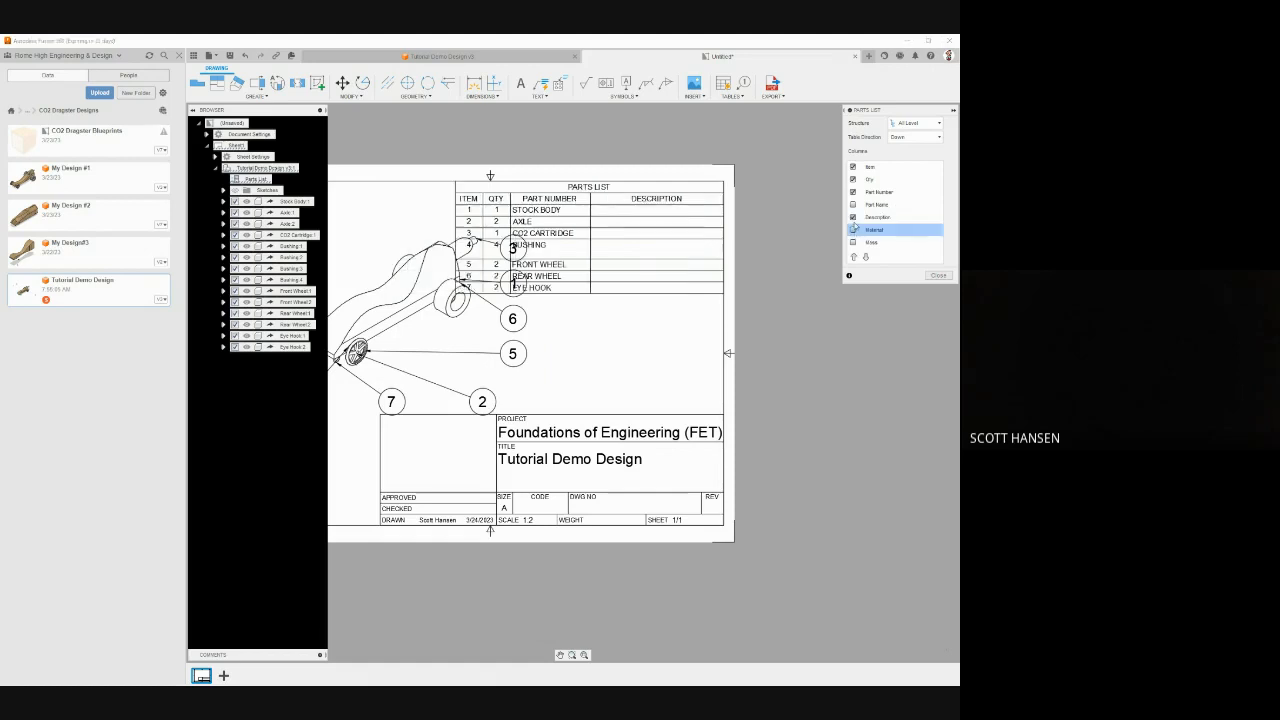
pyautogui.click(855, 217)
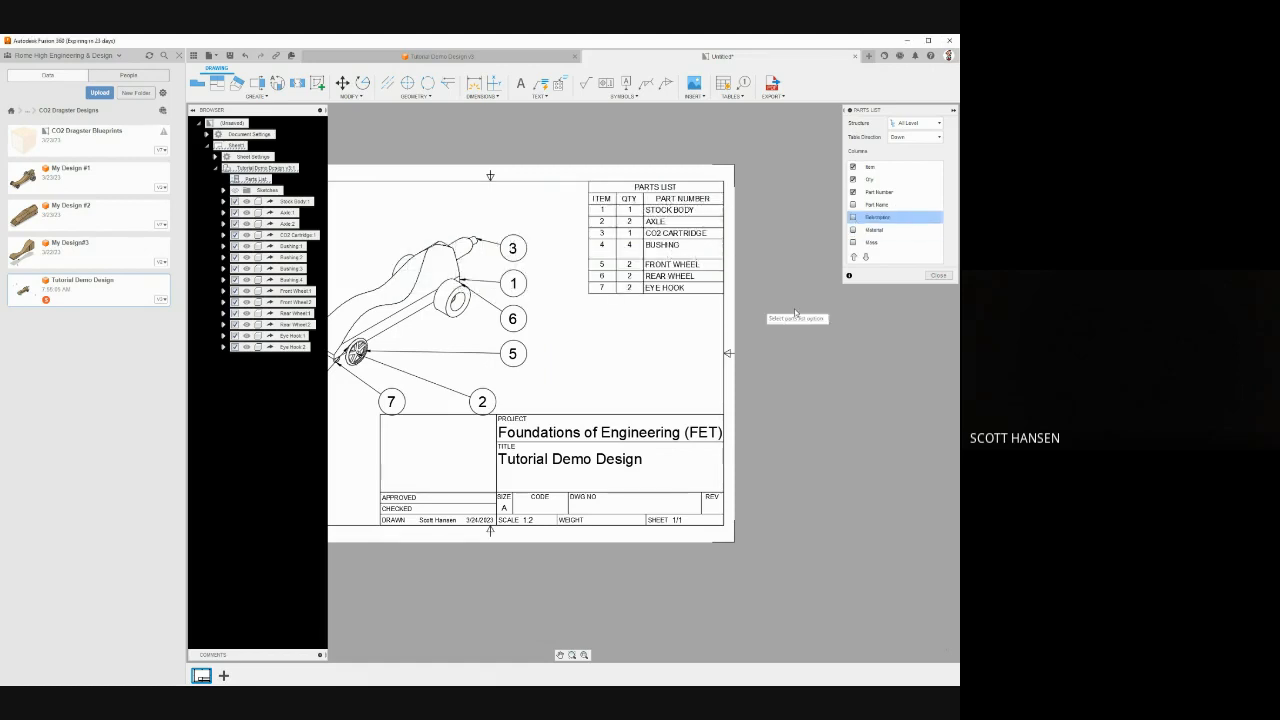
pyautogui.click(937, 276)
# - Shift the car view slightly right and up on the sheet, and raise balloon 3 above the CO2 cartridge
pyautogui.moveTo(424, 321); pyautogui.dragTo(459, 311)
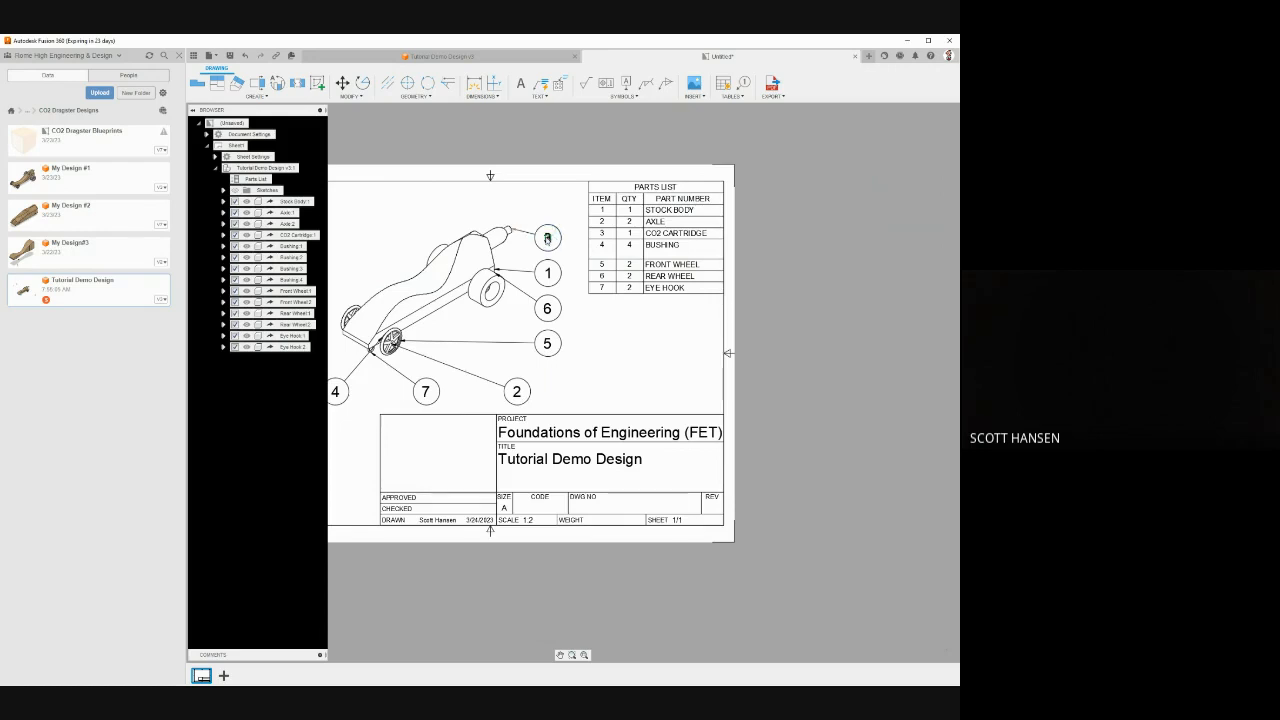
pyautogui.moveTo(547, 237); pyautogui.dragTo(547, 216)
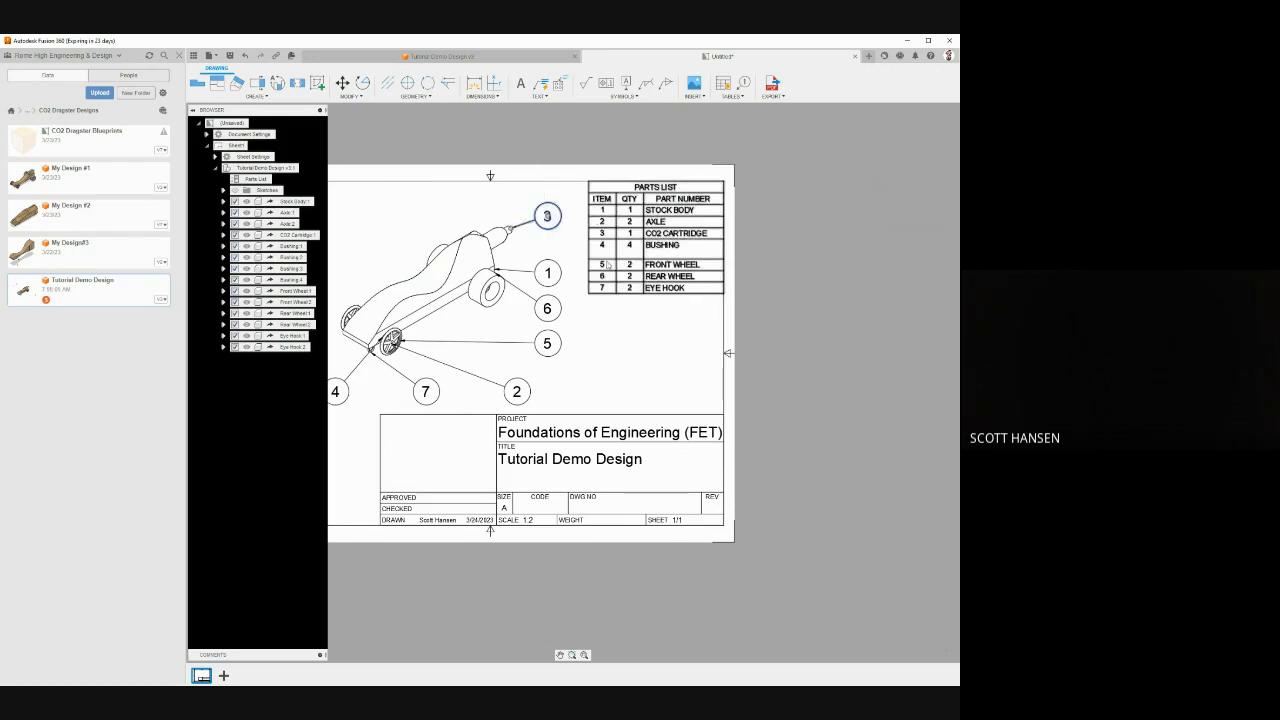
pyautogui.click(551, 309)
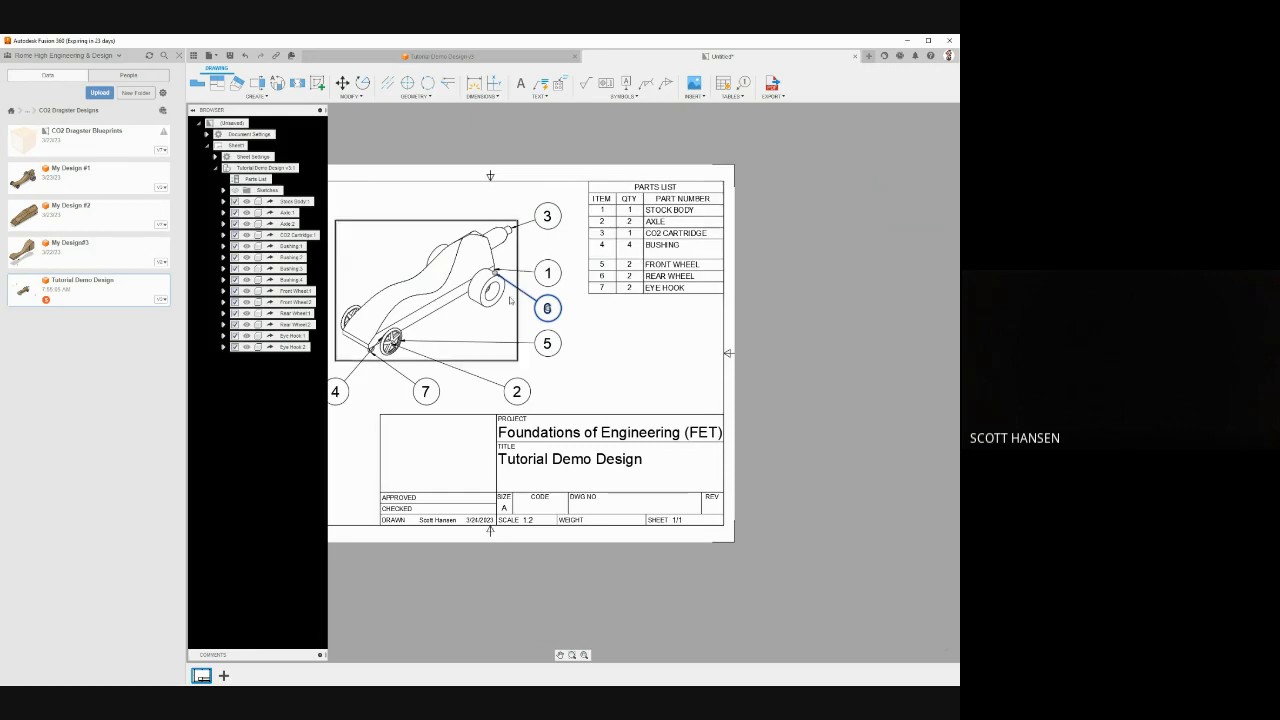
# - Rearrange balloons around the car: 4 above the body, 7 below the nose, 2 below the front wheel, and 5 closer to it
pyautogui.click(336, 391)
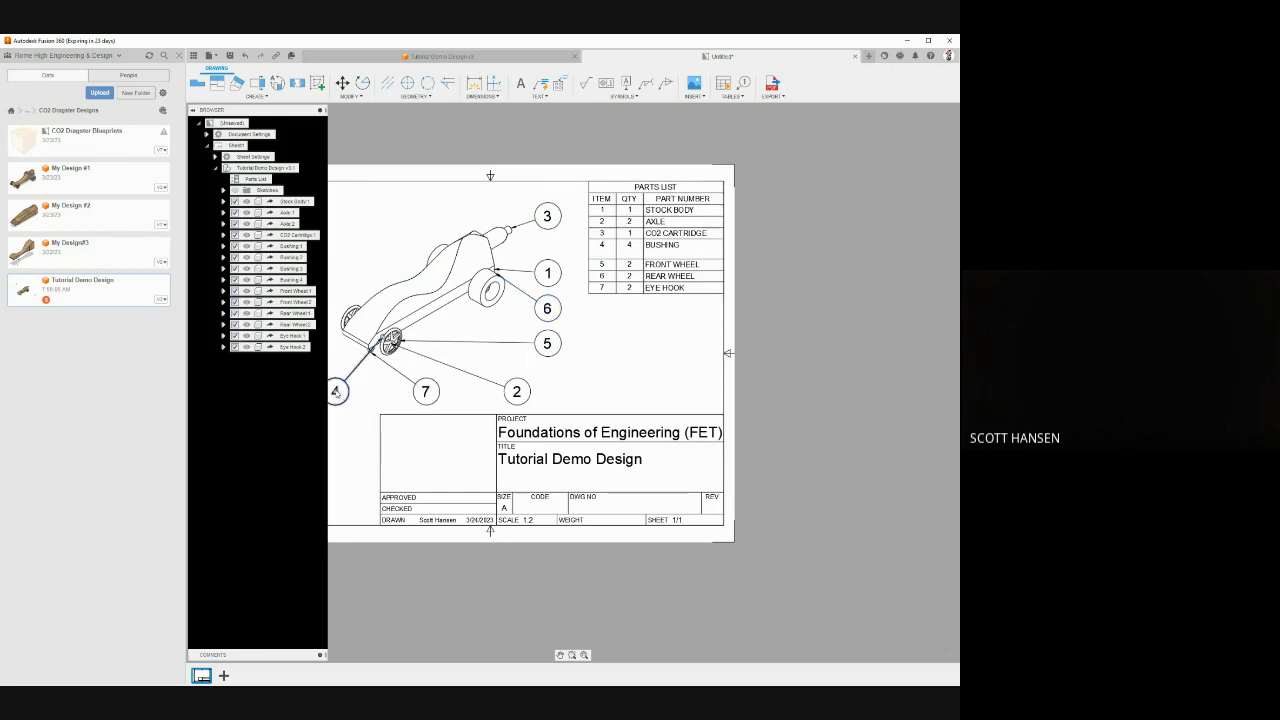
pyautogui.moveTo(336, 391); pyautogui.dragTo(364, 236)
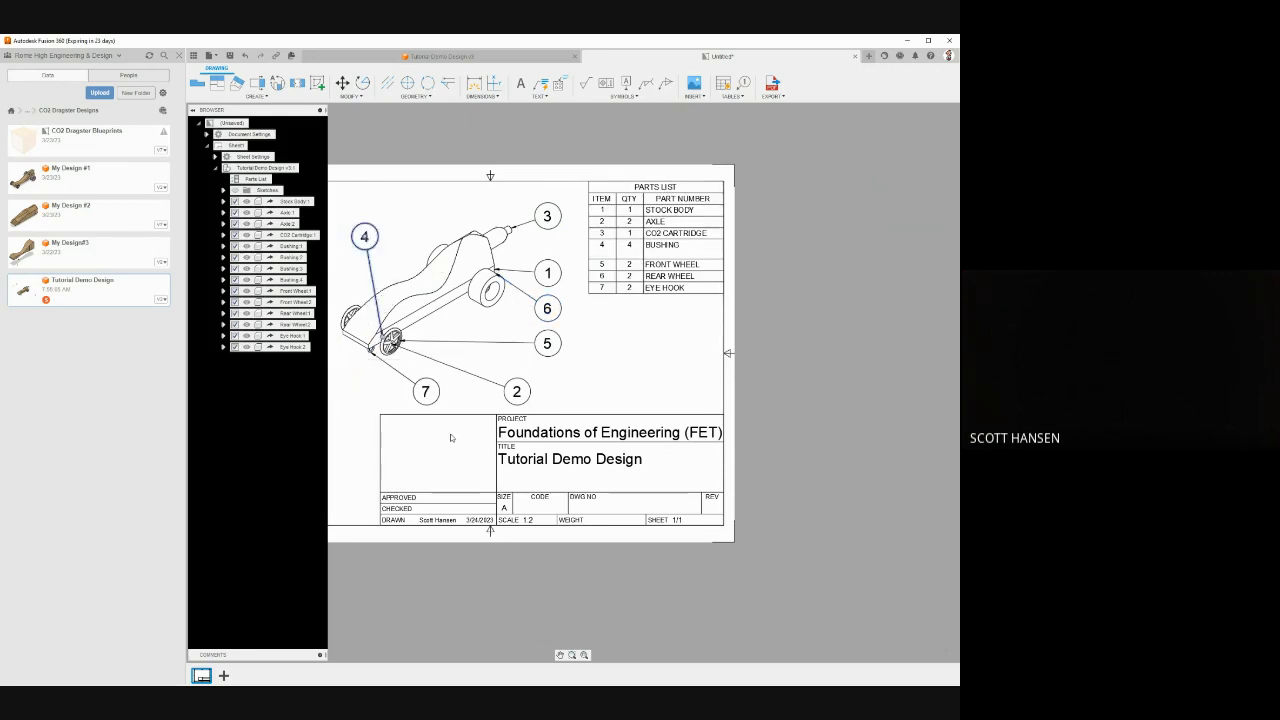
pyautogui.moveTo(428, 396); pyautogui.dragTo(340, 402)
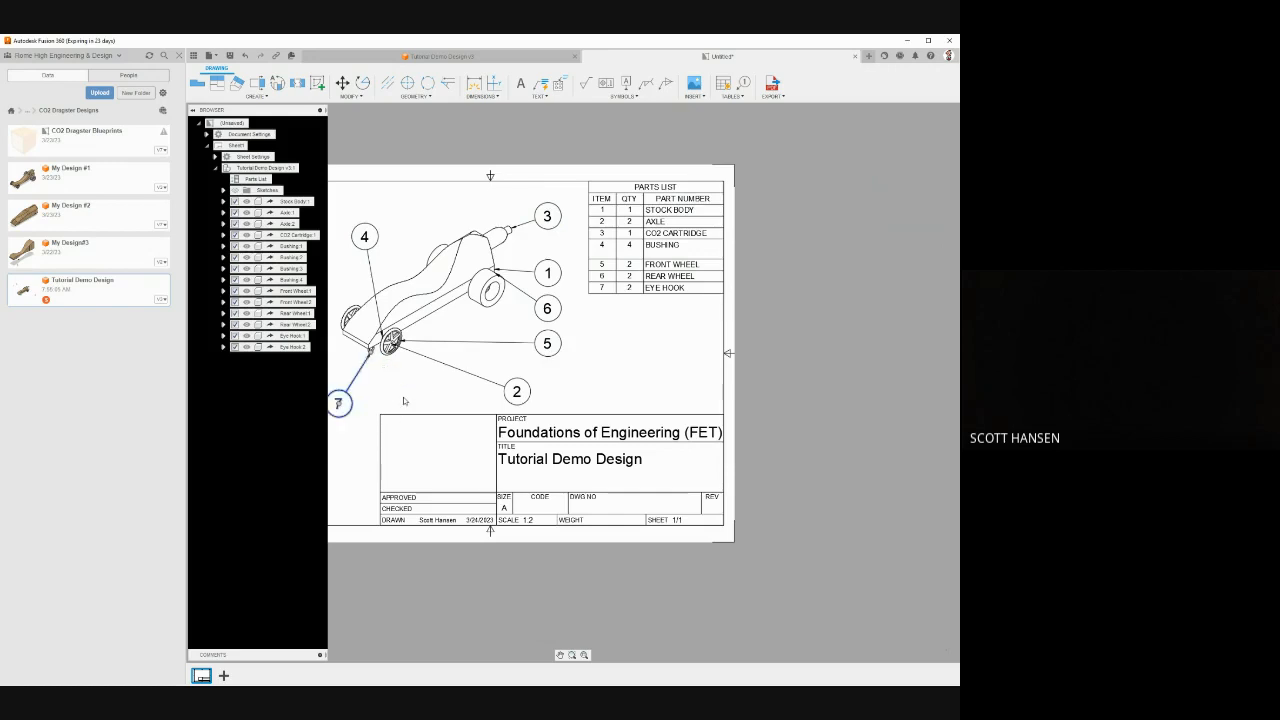
pyautogui.click(516, 392)
pyautogui.moveTo(516, 392); pyautogui.dragTo(389, 384)
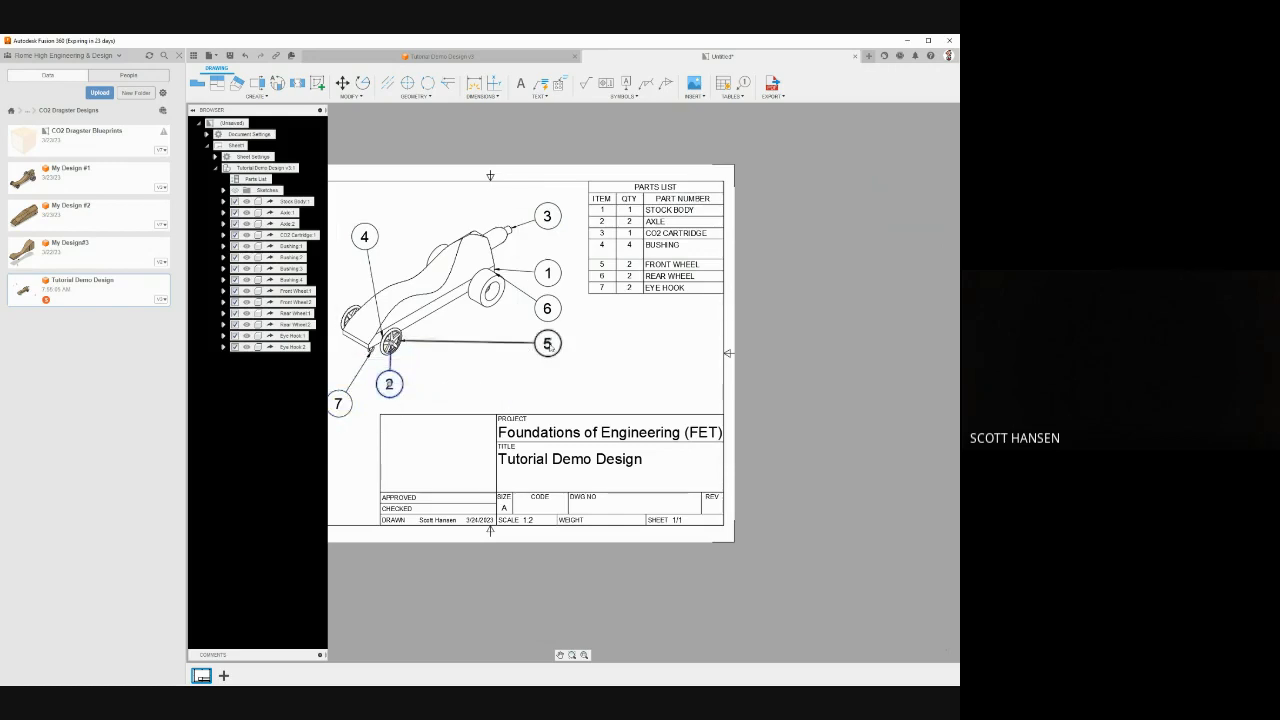
pyautogui.click(549, 345)
pyautogui.moveTo(549, 345); pyautogui.dragTo(501, 353)
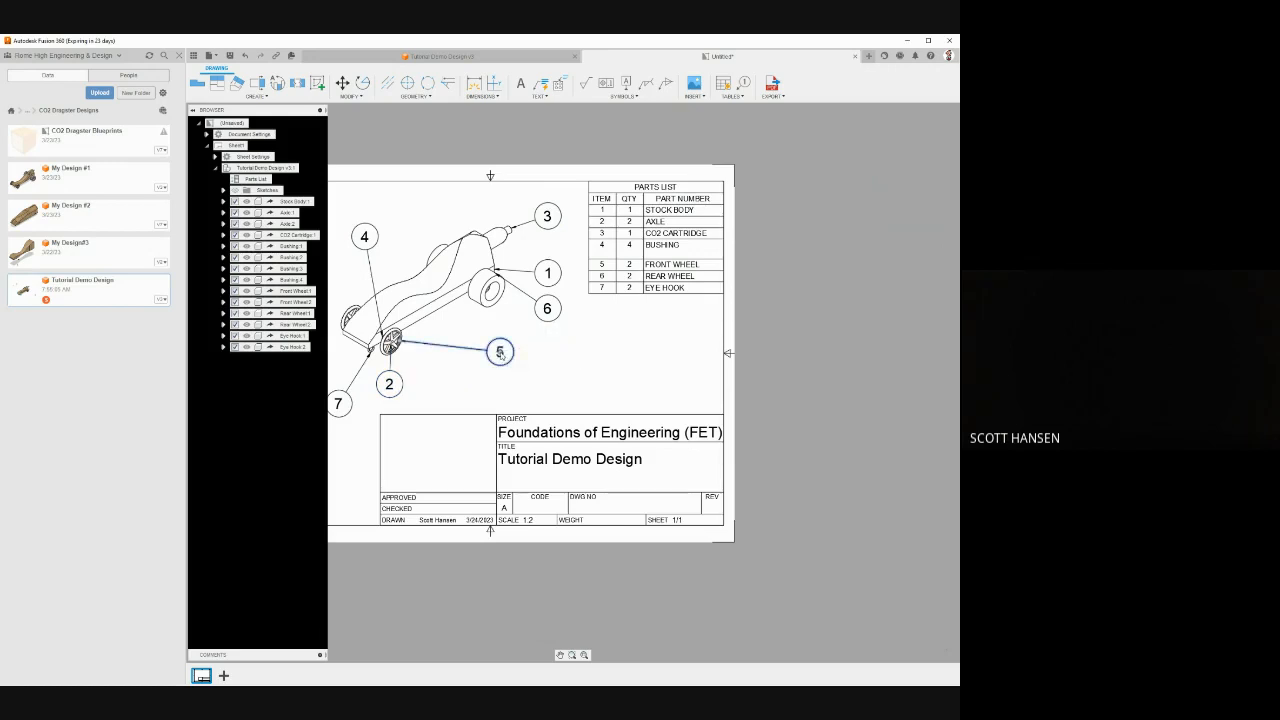
pyautogui.click(802, 312)
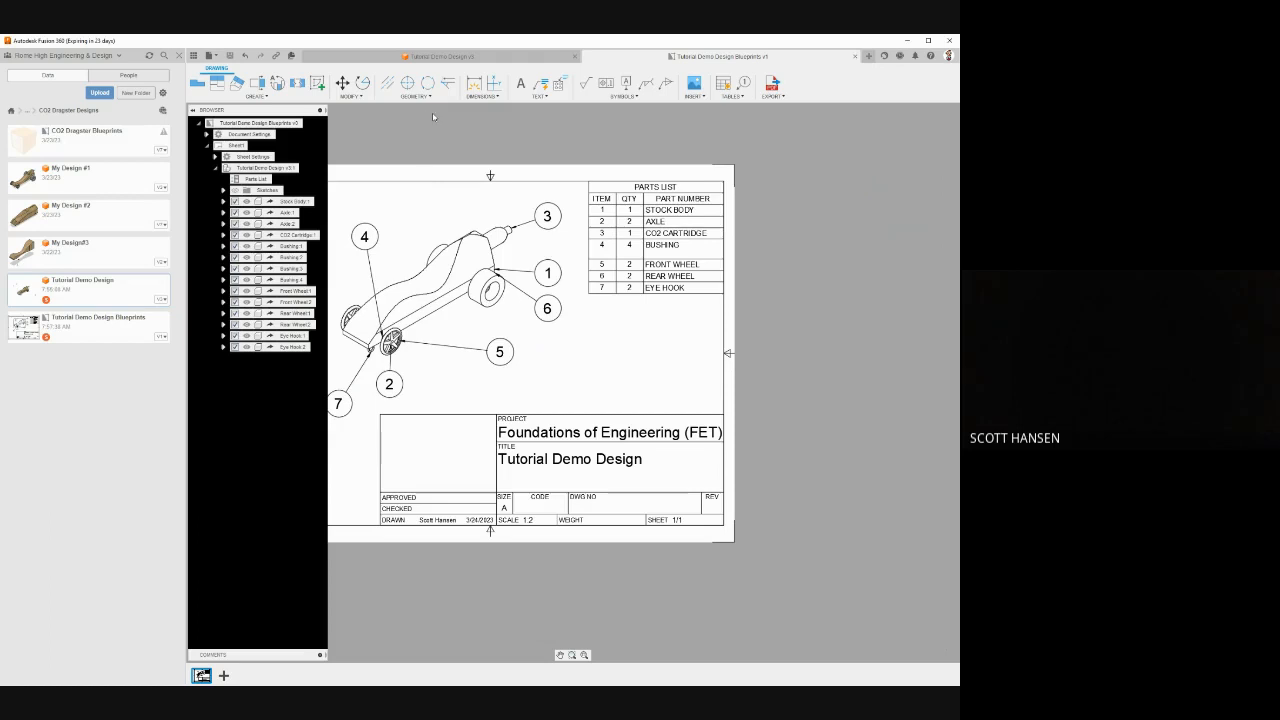
# - Return to the Tutorial Demo Design model and start a drawing from it containing only the Stock Body component
pyautogui.click(436, 56)
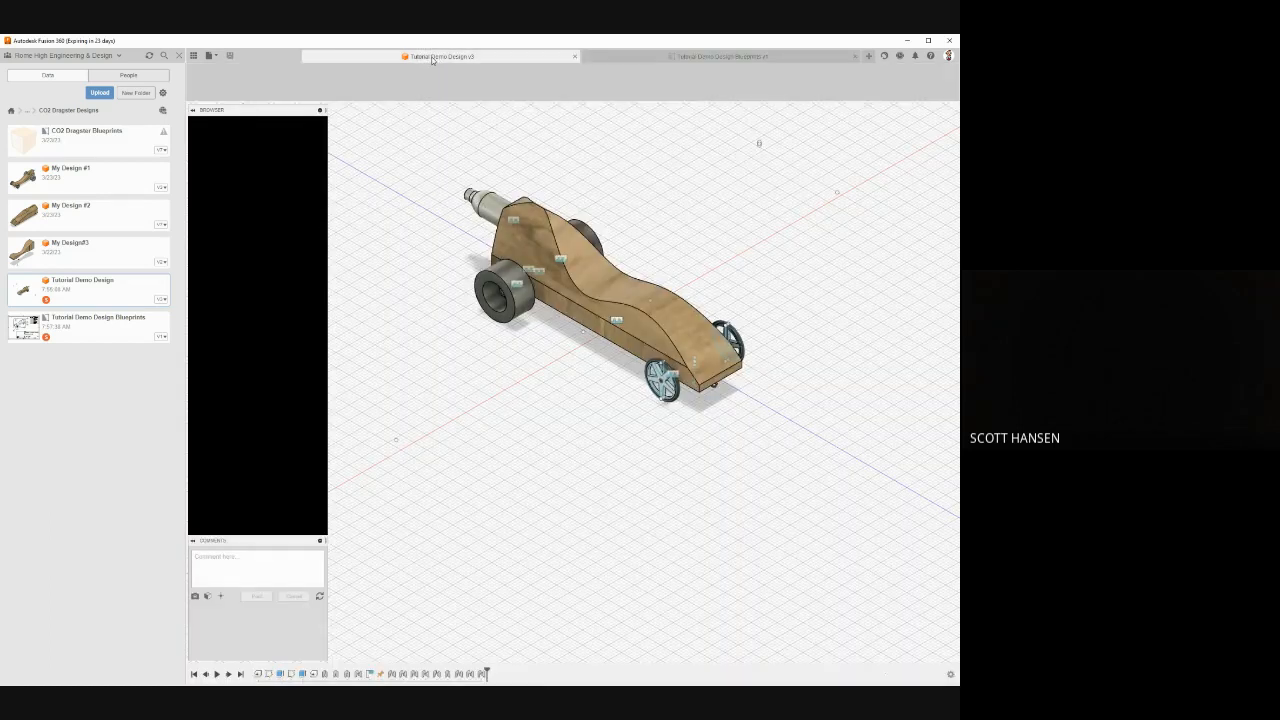
pyautogui.click(223, 82)
pyautogui.moveTo(240, 205)
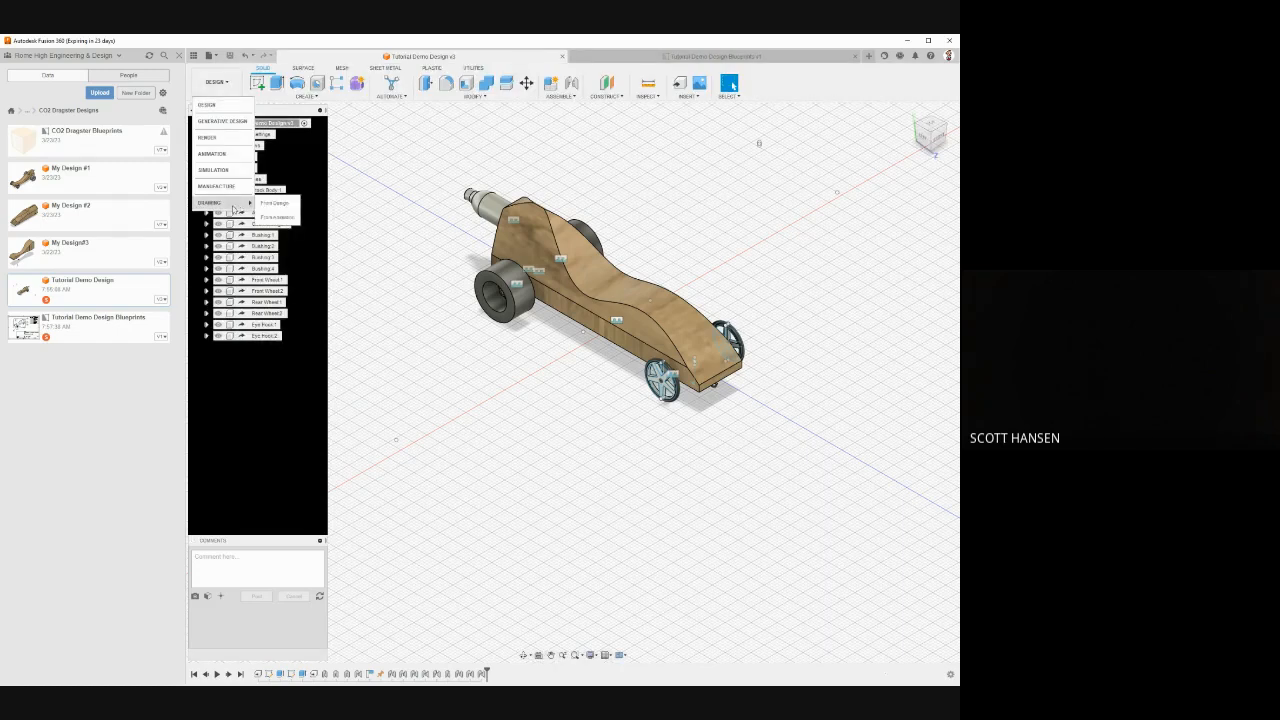
pyautogui.click(275, 203)
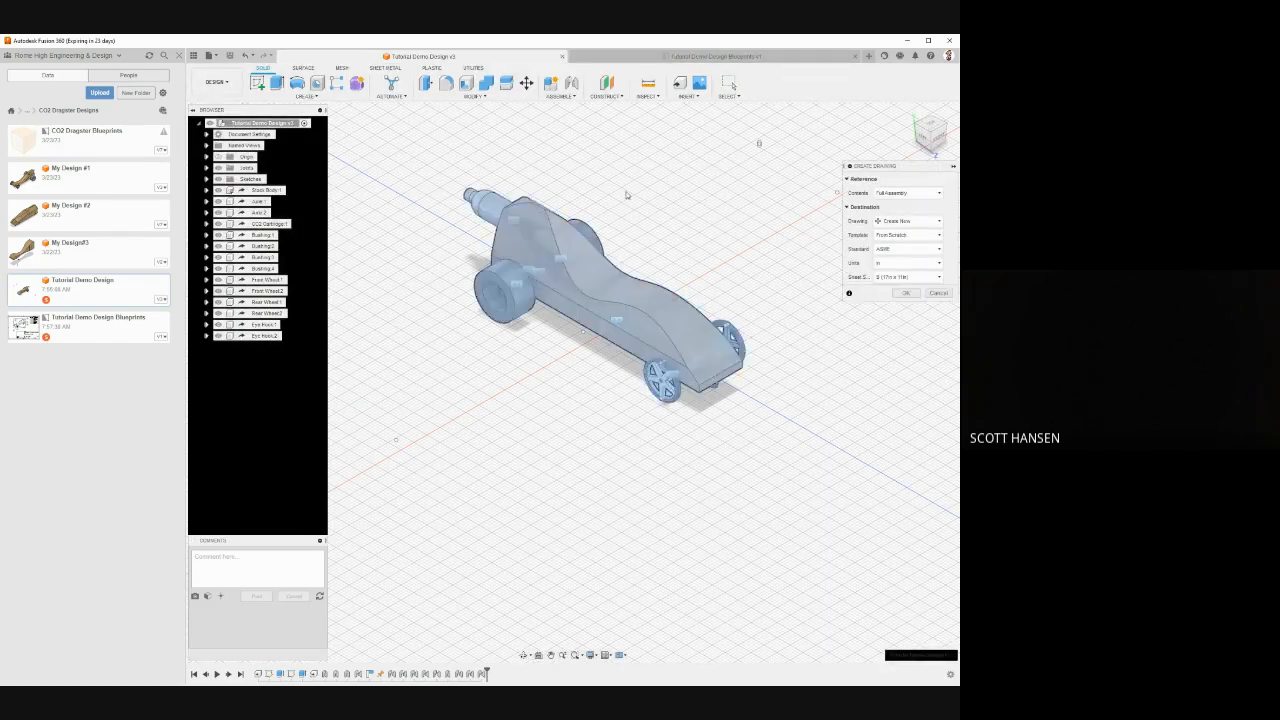
pyautogui.click(905, 195)
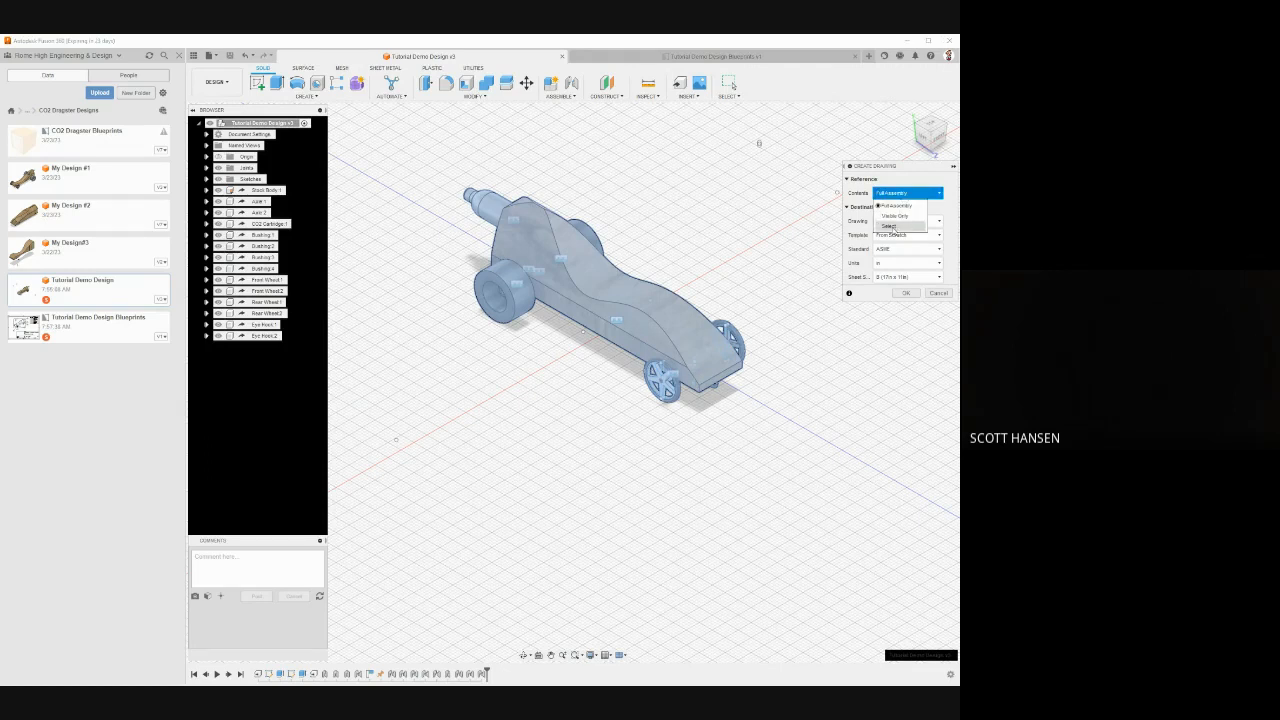
pyautogui.click(889, 226)
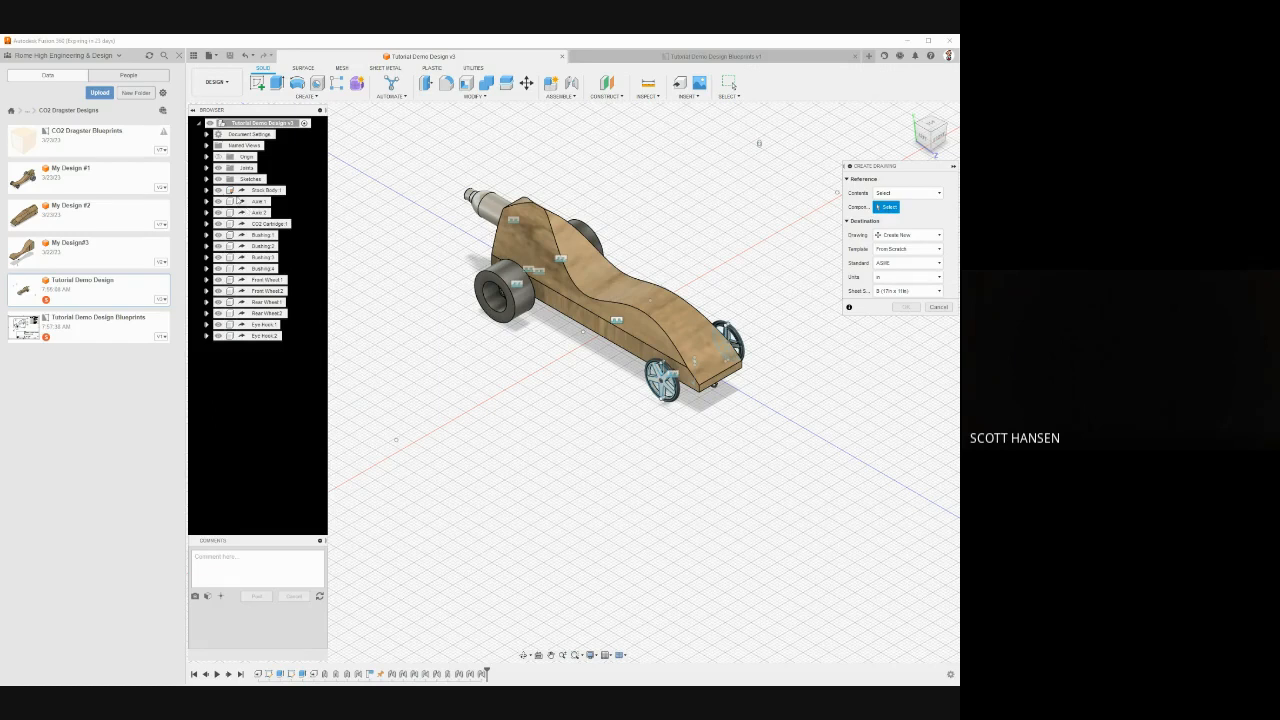
pyautogui.click(264, 190)
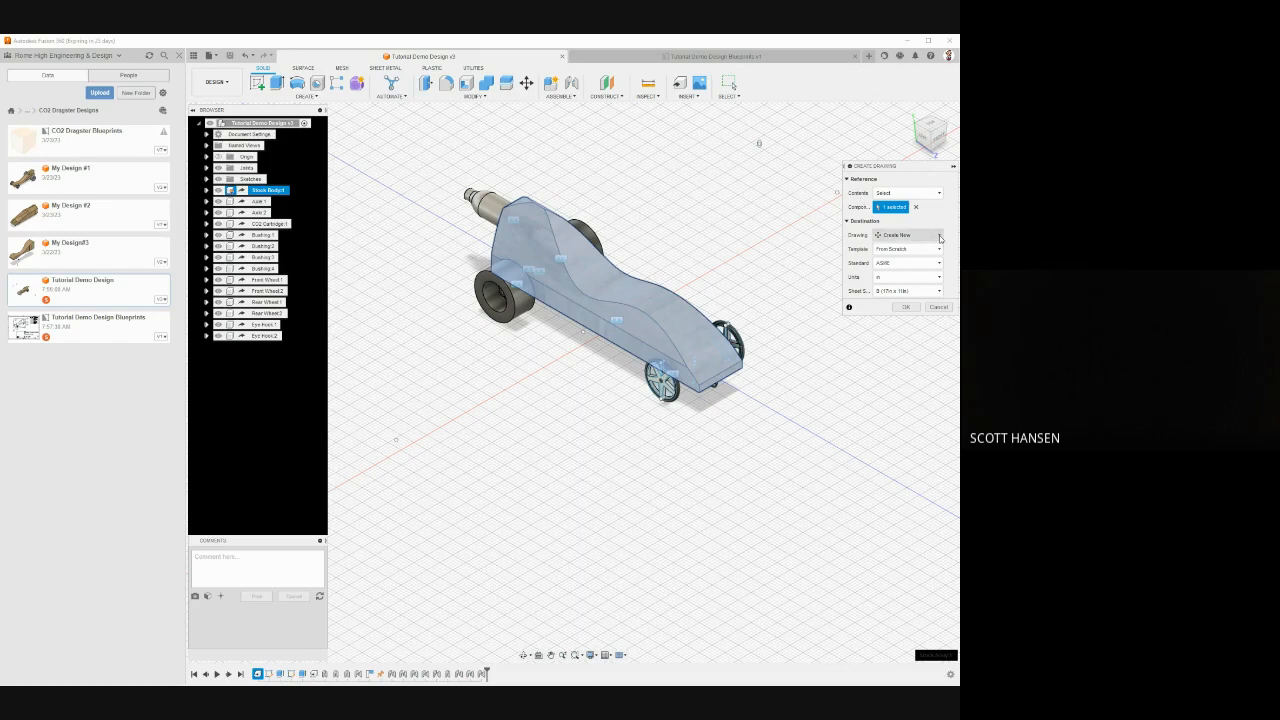
# - Add the drawing to the existing Tutorial Demo Design Blueprints file as a new sheet
pyautogui.click(889, 236)
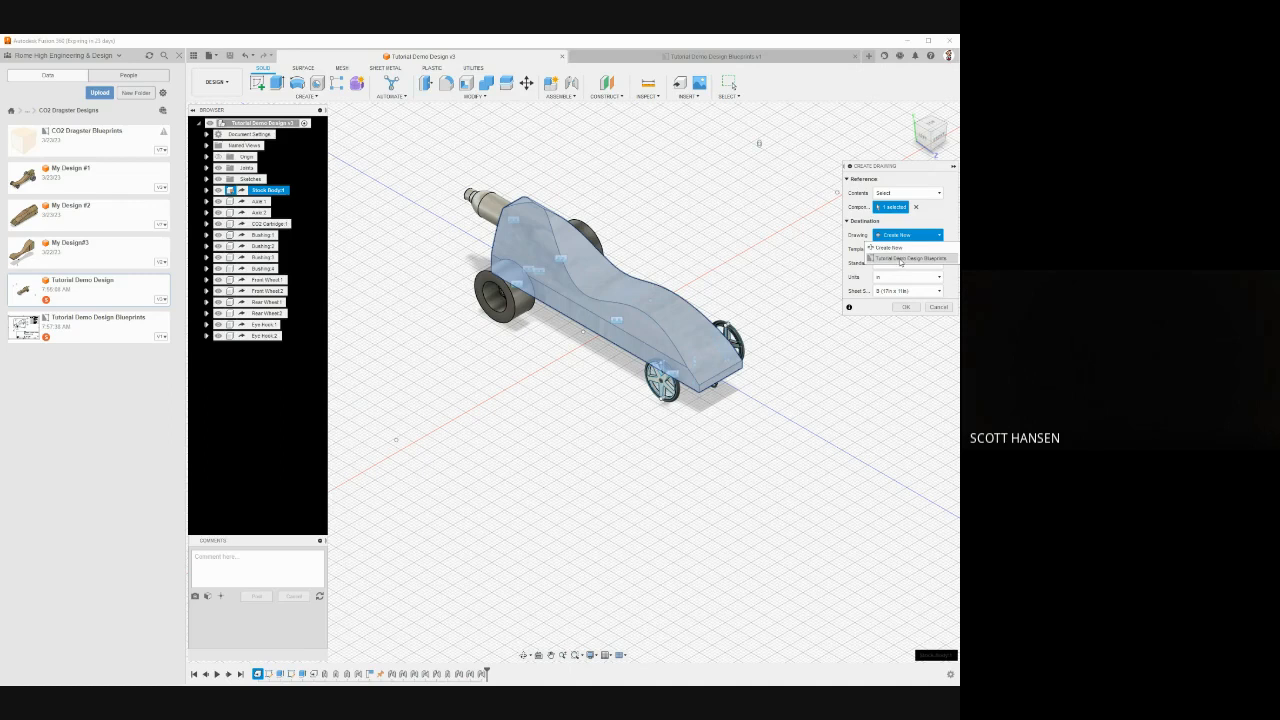
pyautogui.click(901, 259)
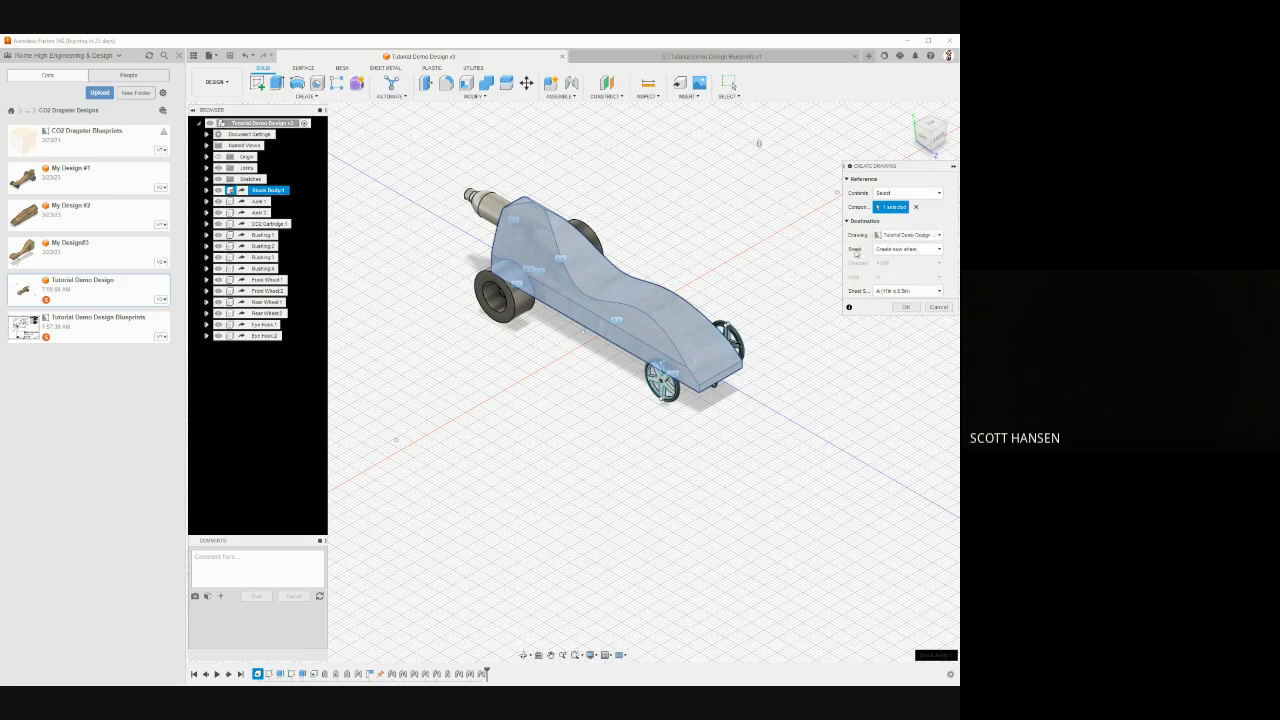
pyautogui.click(906, 307)
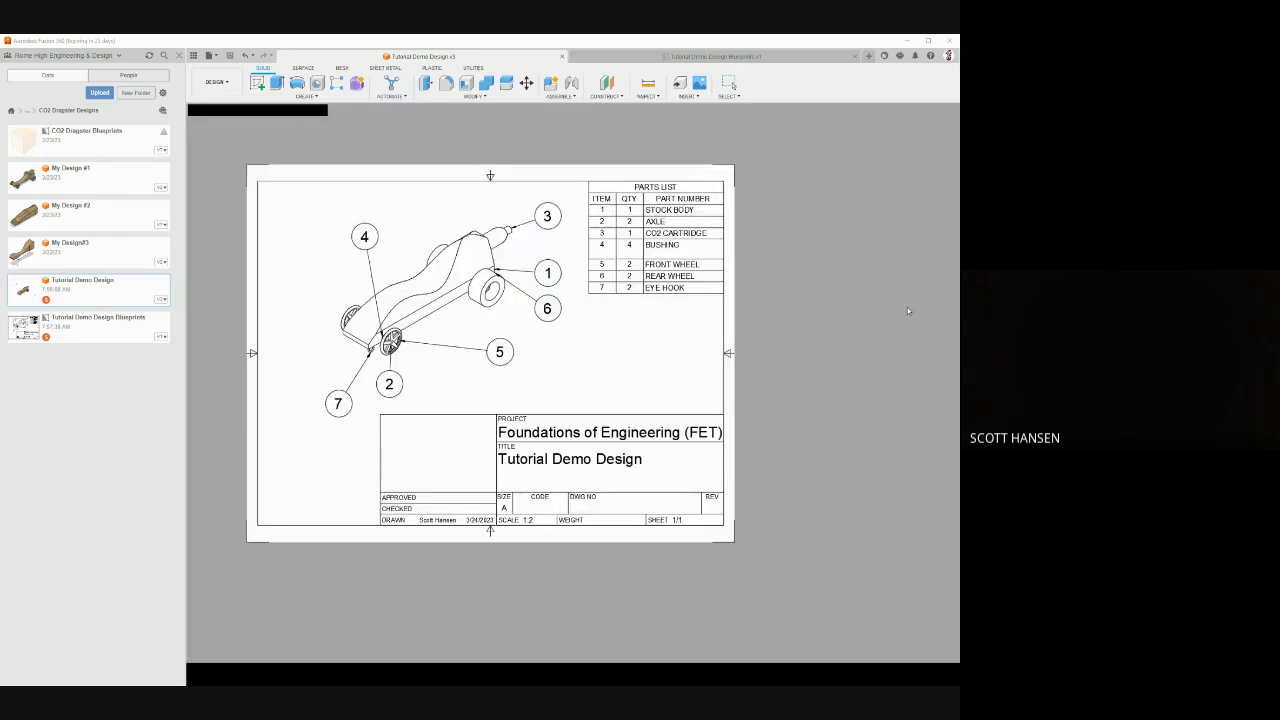